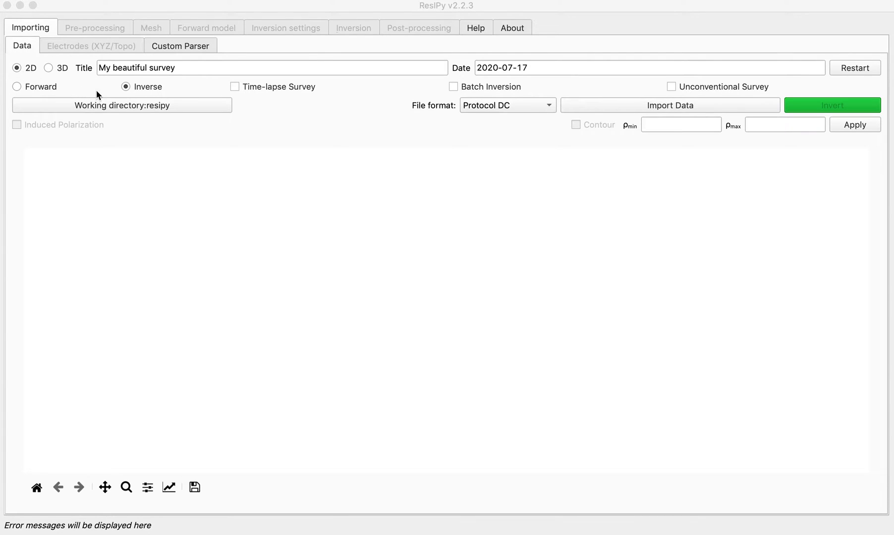
Make the survey time-lapse, keep Protocol DC as the file format, and begin a multiple-dataset import.
click(236, 86)
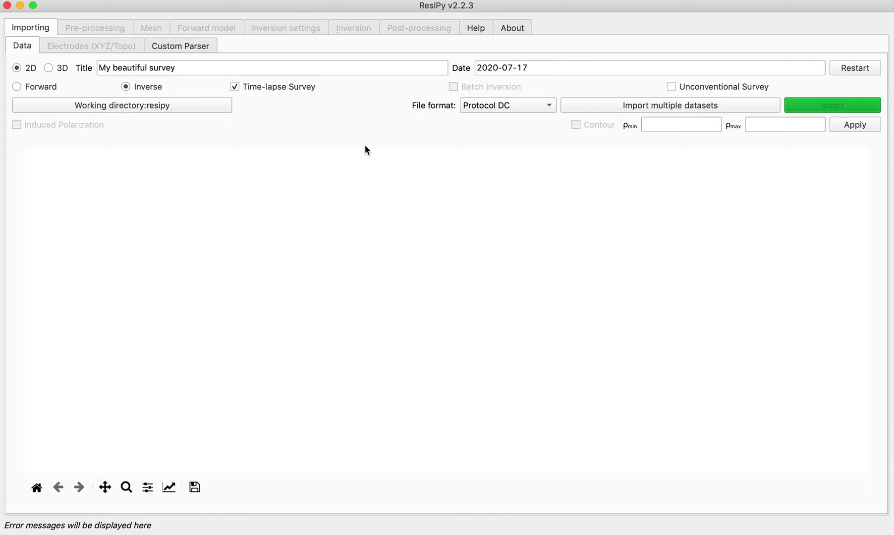
click(540, 107)
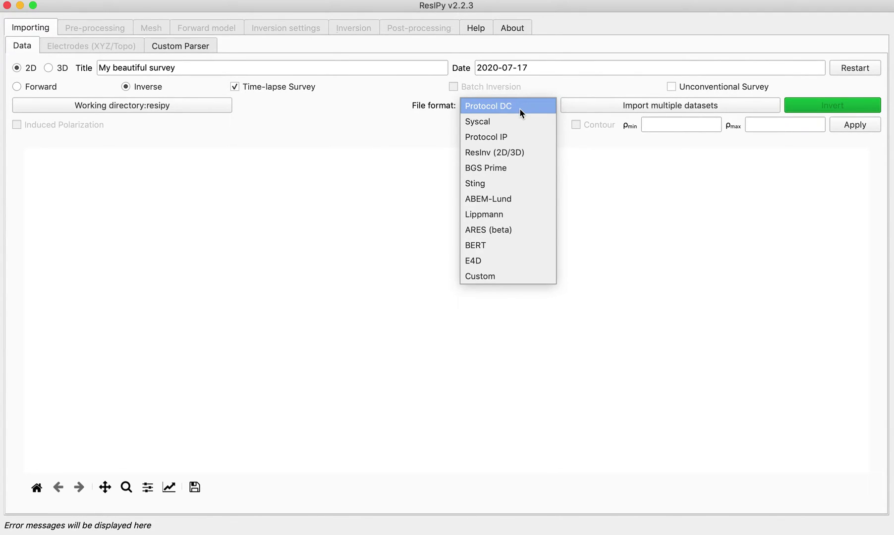
click(520, 108)
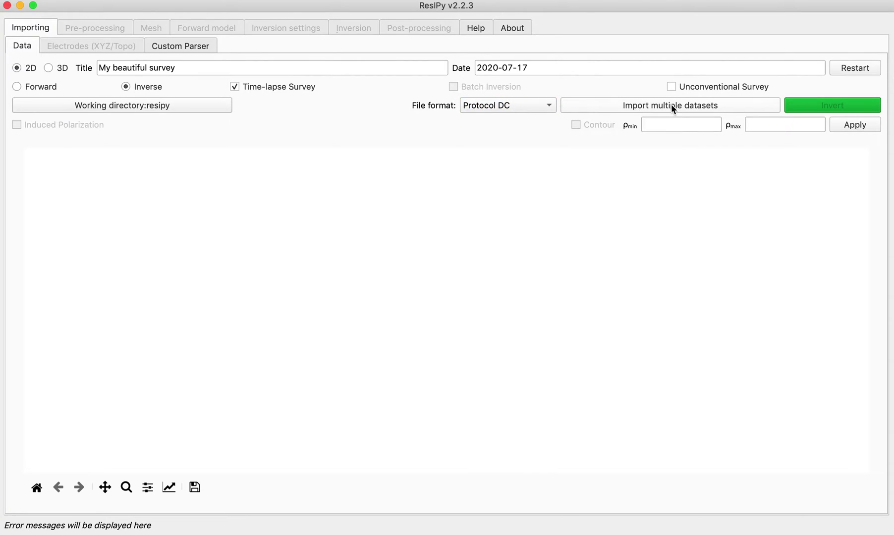
click(686, 105)
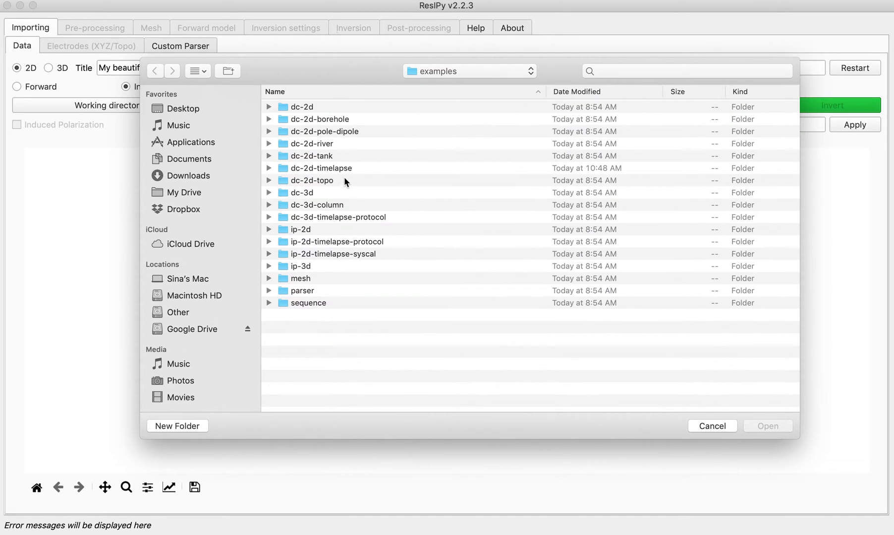
Import 0.dat through 6.dat from the dc-2d-timelapse synthetic example folder.
double_click(334, 169)
double_click(309, 120)
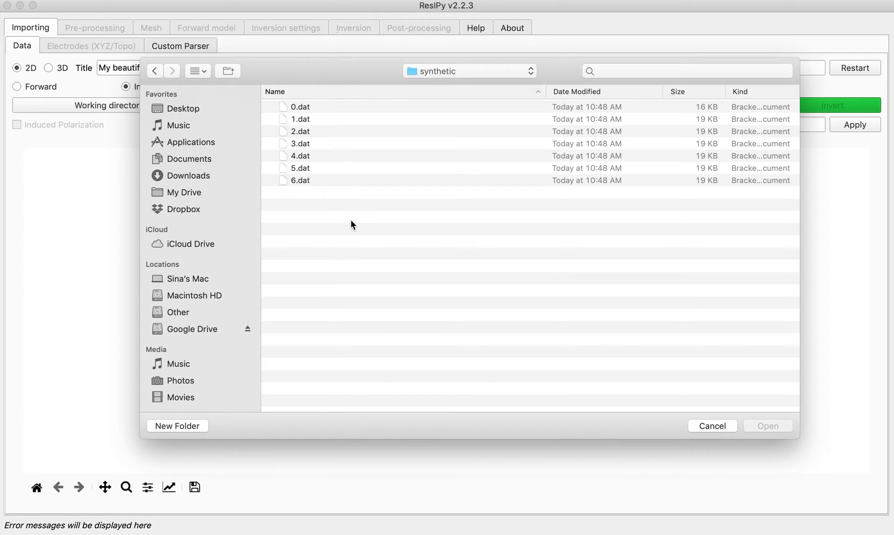
click(538, 93)
click(539, 94)
drag(298, 244, 295, 115)
click(776, 428)
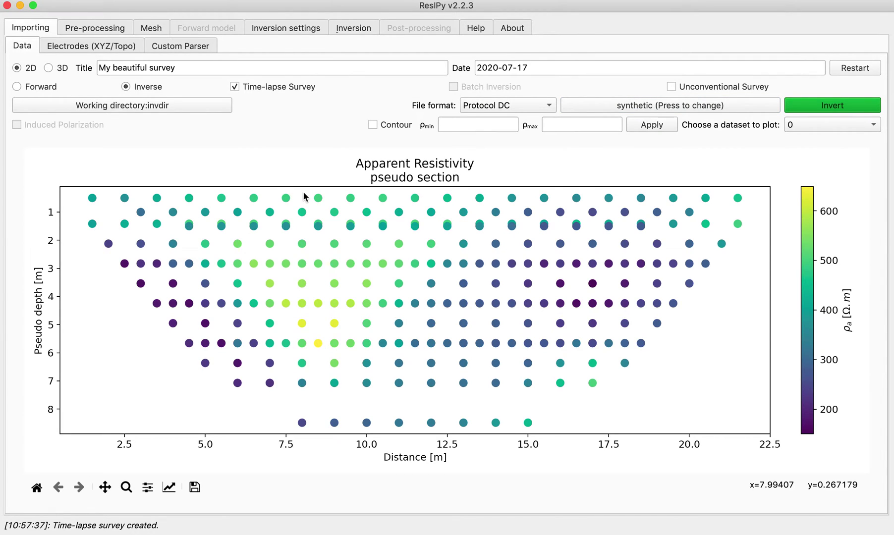
Keep dataset 0 plotted and show its pseudo section as filled contours.
click(812, 127)
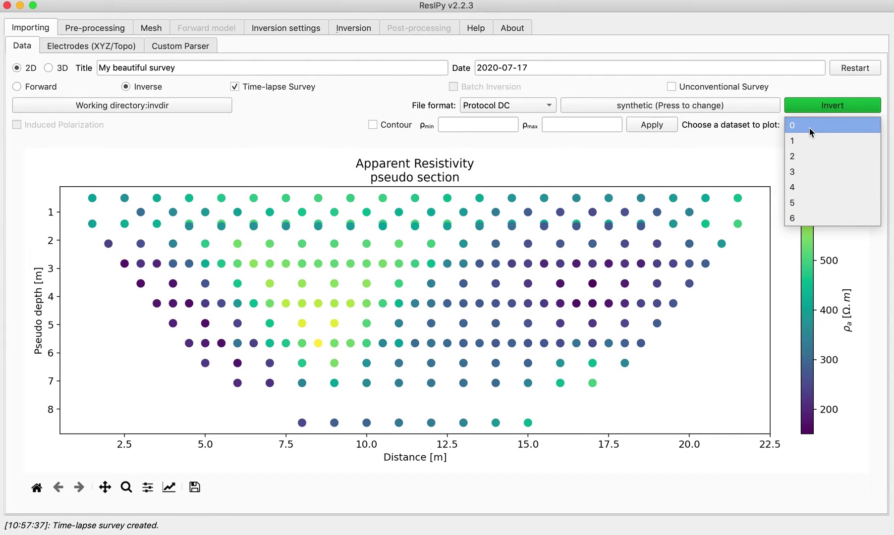
click(812, 127)
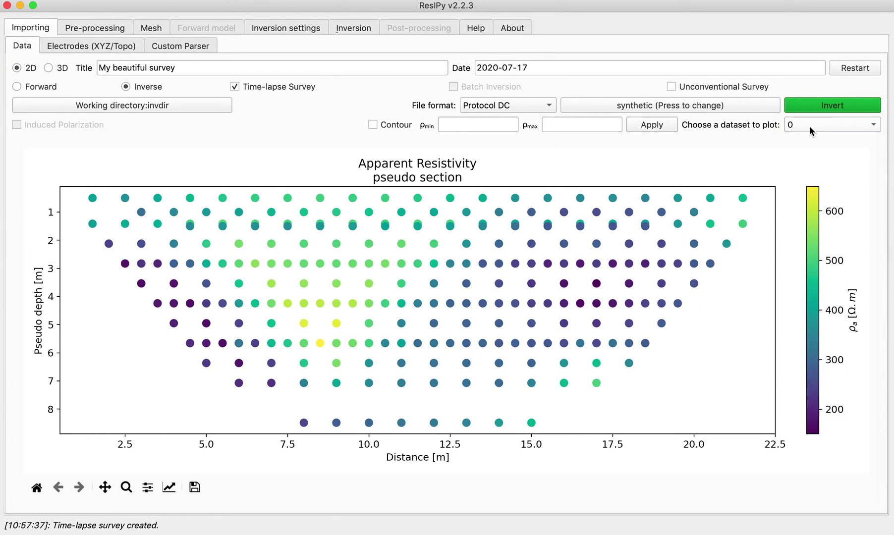
click(810, 127)
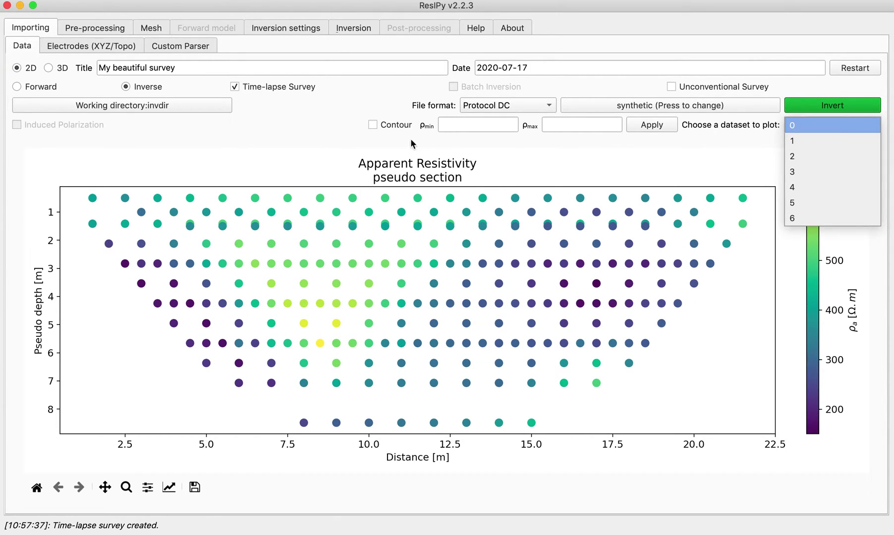
click(373, 128)
click(374, 127)
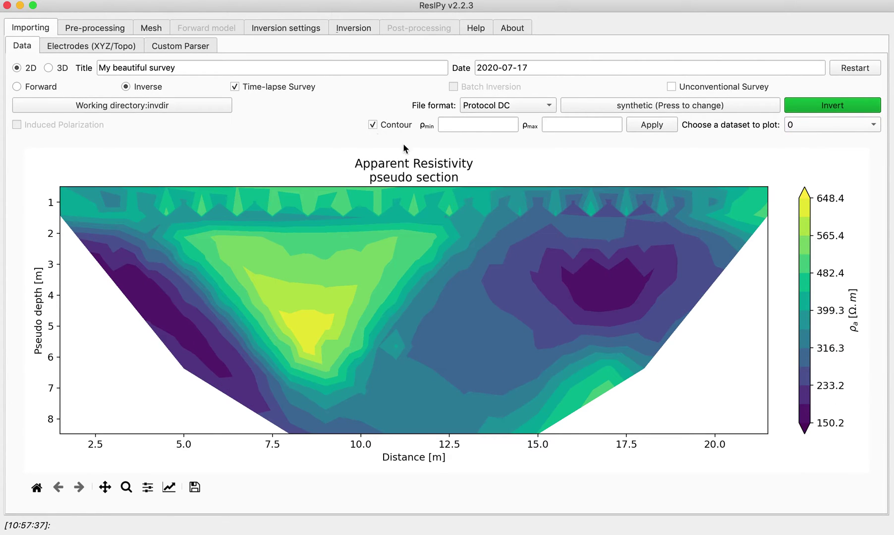
Plot the contoured pseudo sections of datasets 1, 2 and 3 in turn.
click(827, 132)
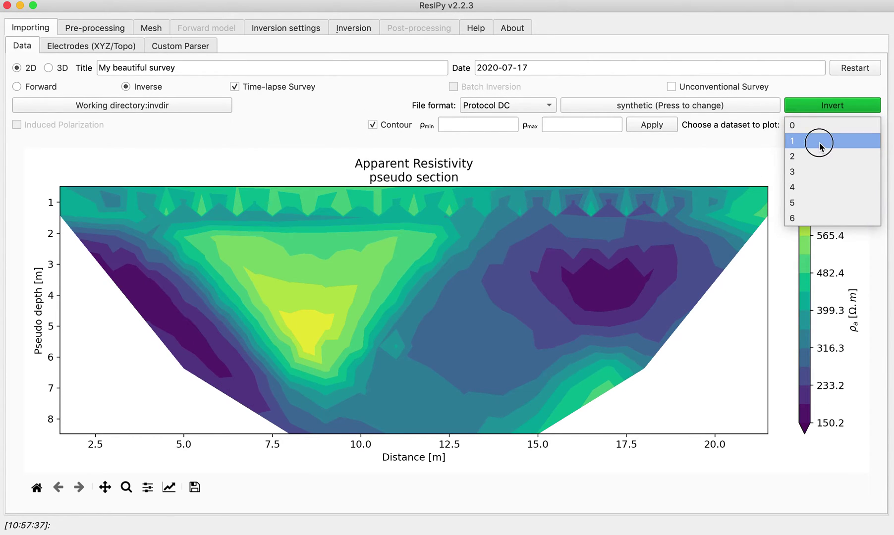
click(819, 140)
click(818, 133)
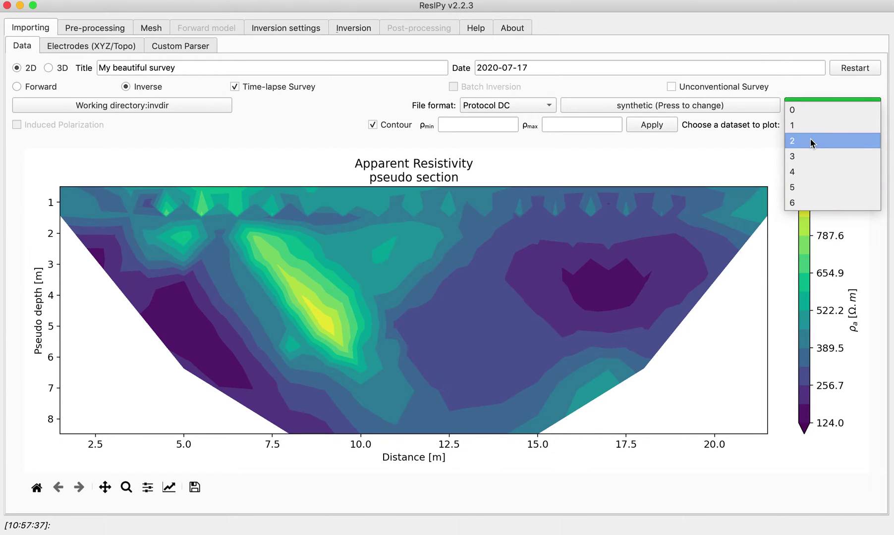
click(814, 141)
click(813, 131)
click(816, 143)
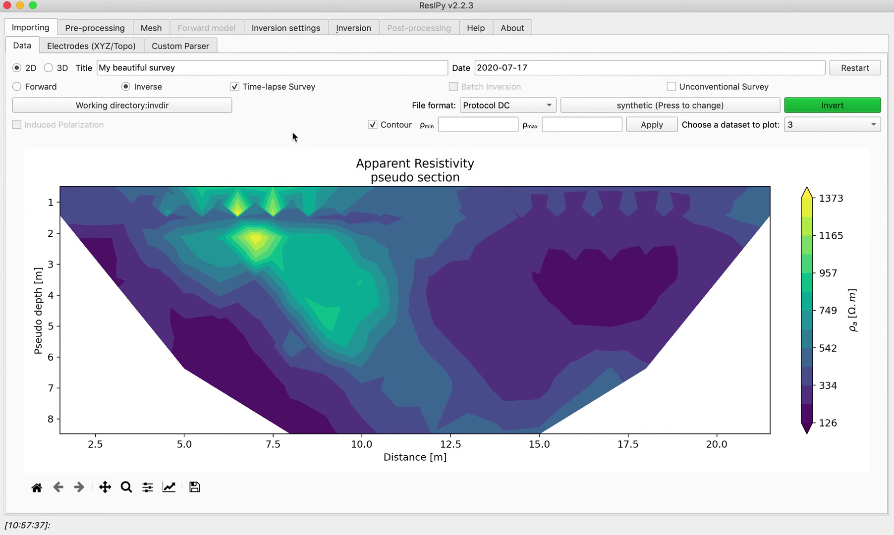
click(94, 48)
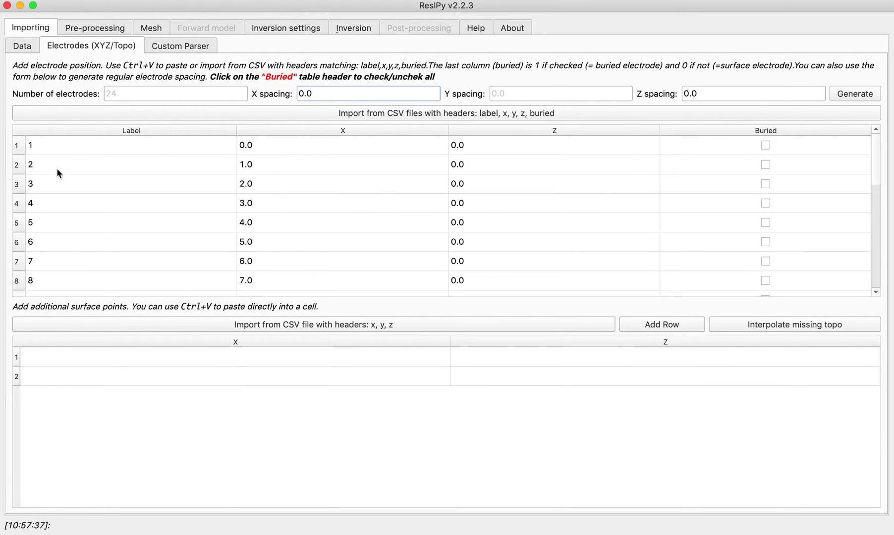
Scroll through the 24 electrode positions, then go to Pre-processing manual filtering.
scroll(283, 199, down, 5)
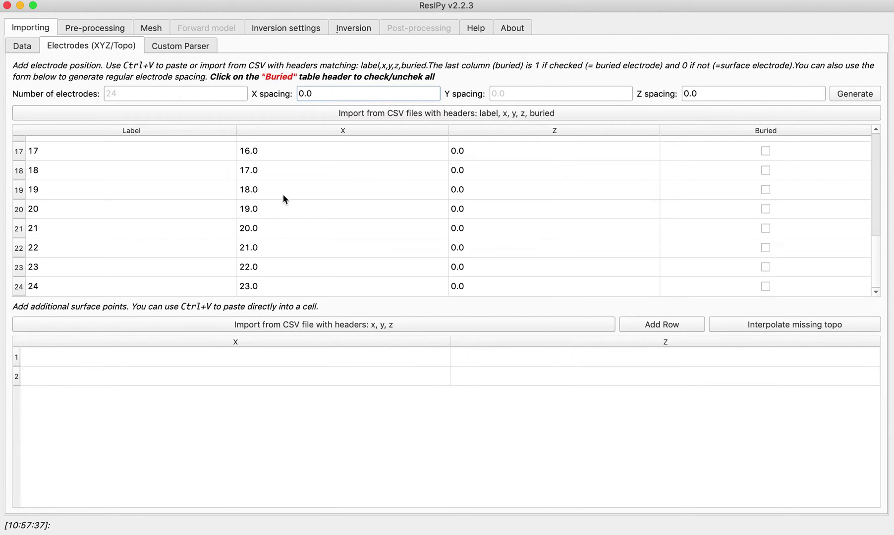
scroll(284, 199, up, 5)
scroll(283, 199, down, 5)
scroll(291, 236, up, 5)
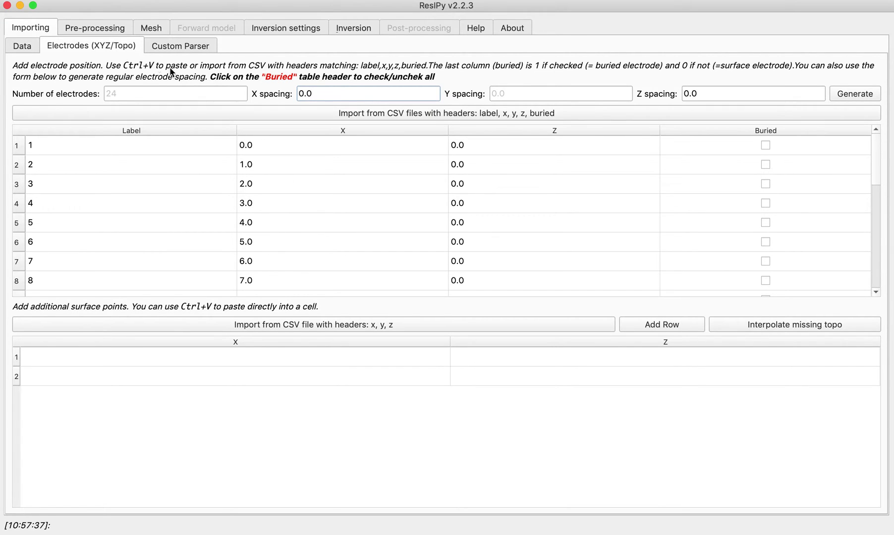
click(93, 27)
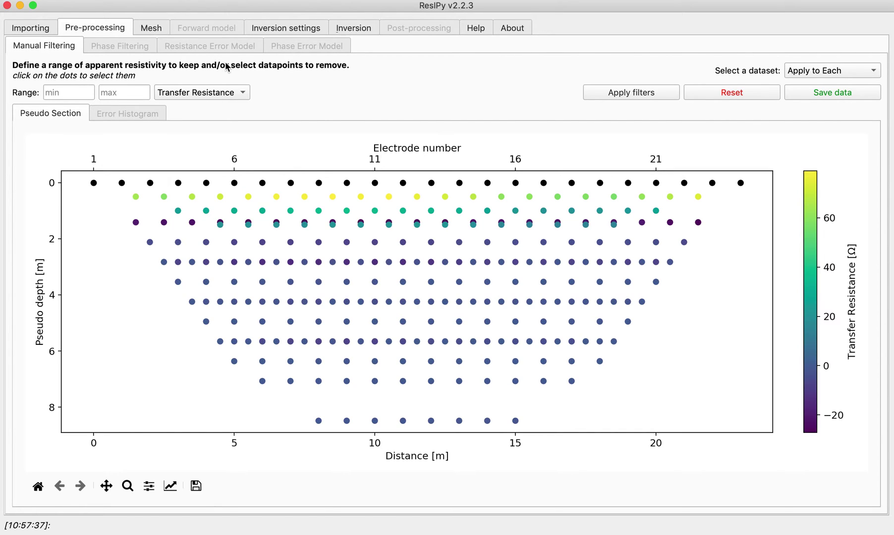
Generate a triangular mesh with a 4 m fine/coarse boundary depth and slightly smaller characteristic length.
click(154, 32)
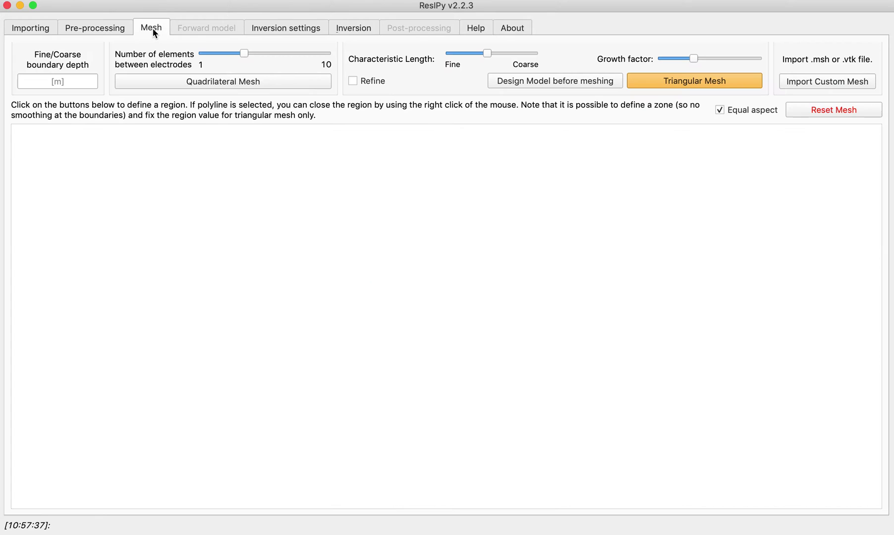
click(60, 82)
text(4)
drag(489, 57, 481, 58)
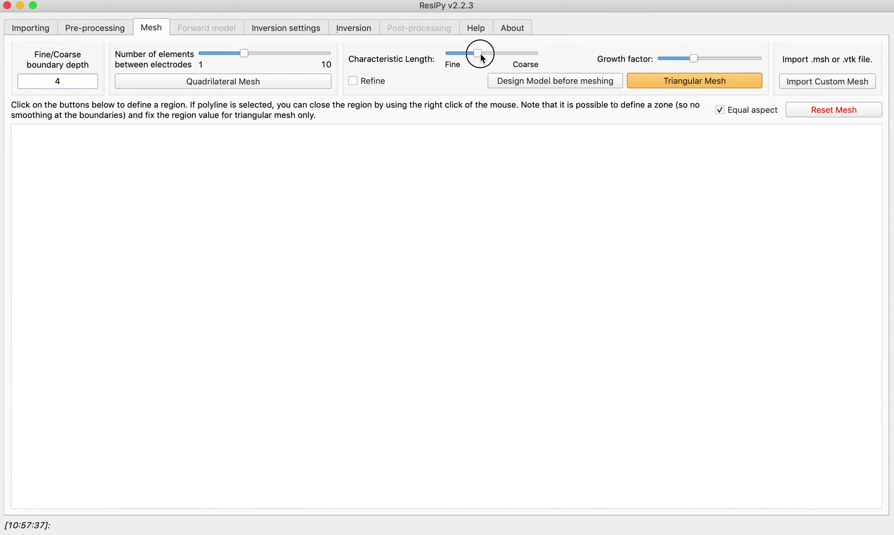
click(694, 82)
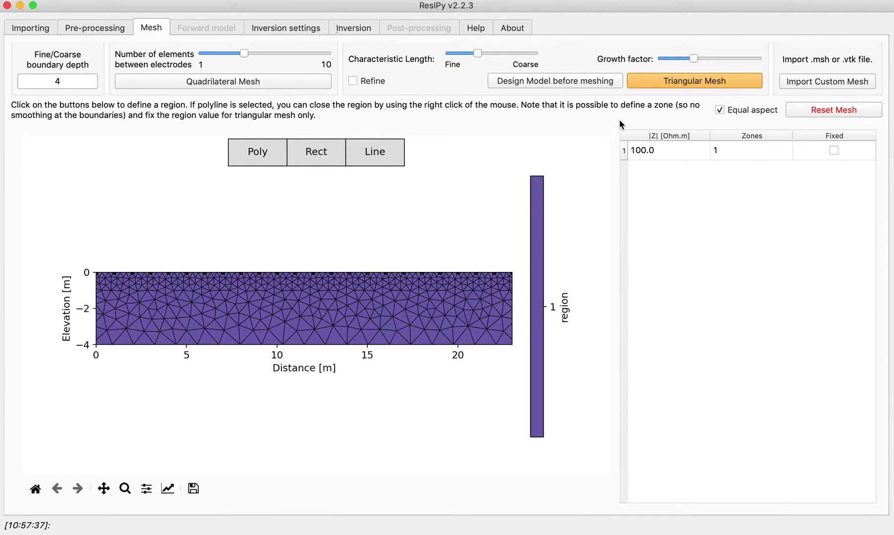
click(288, 28)
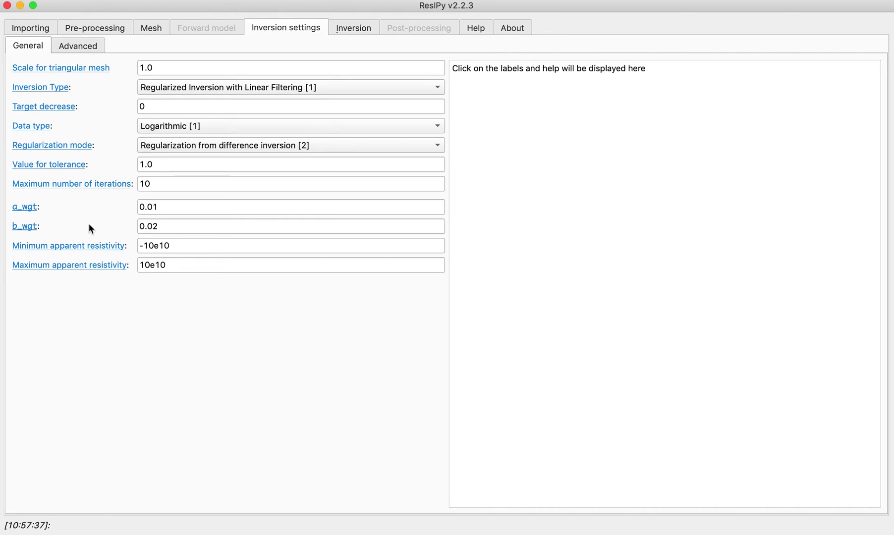
After reviewing the general inversion settings, go to the Inversion page.
click(352, 29)
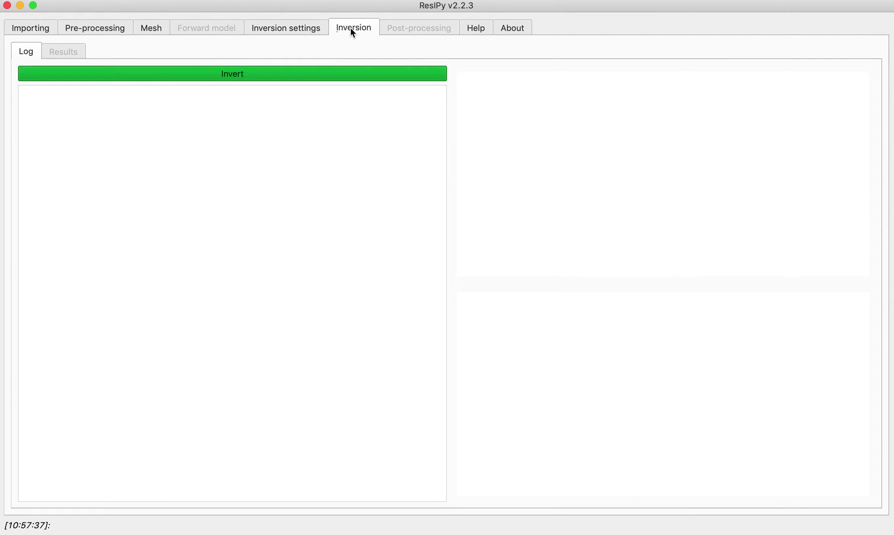
Invert all seven datasets to get dataset 0's log10 resistivity section.
click(239, 76)
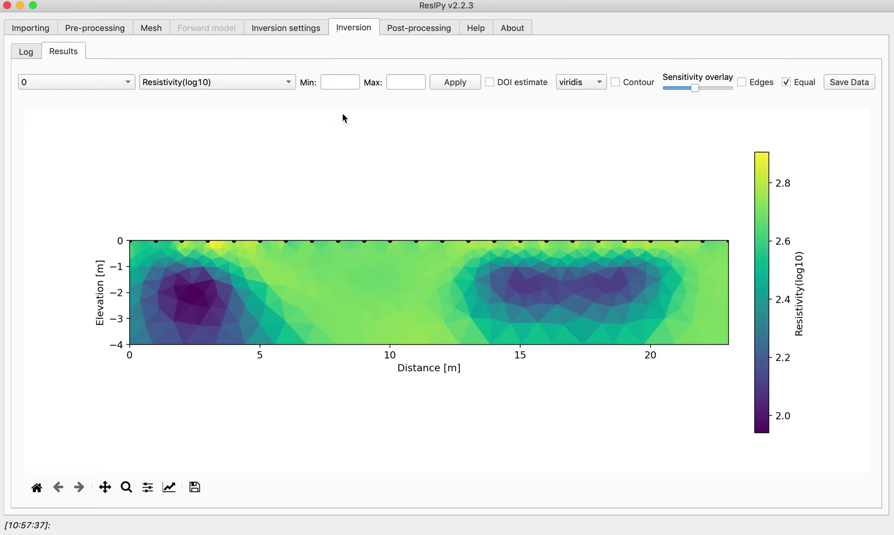
Enable Parallel inversion in the advanced settings and rerun the inversion from the Log view.
click(282, 28)
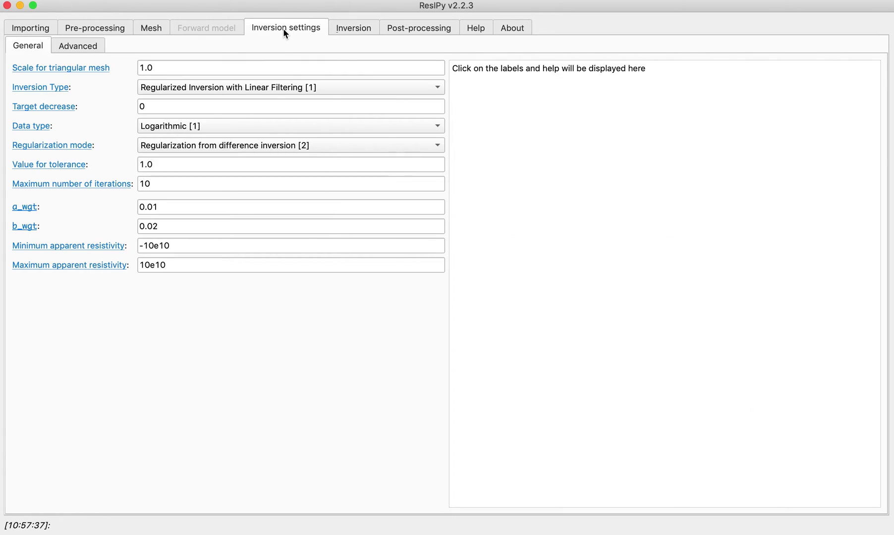
click(78, 46)
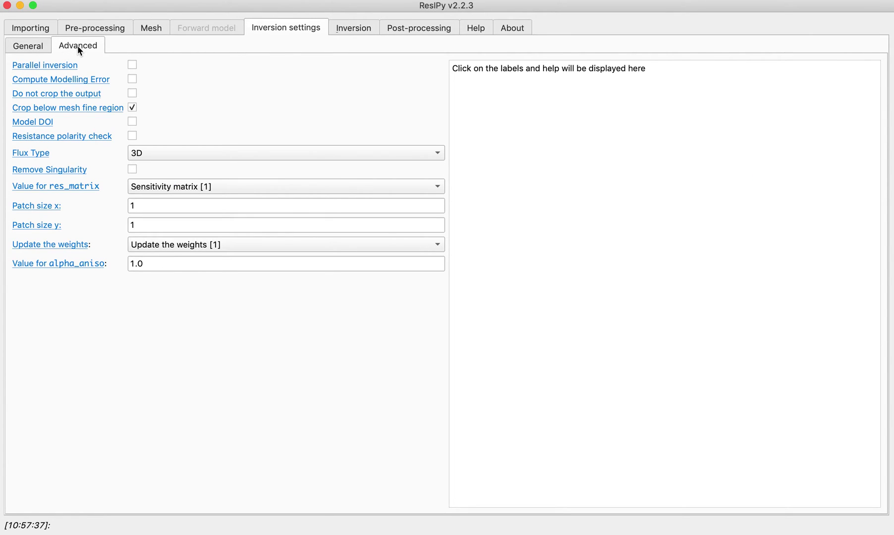
click(40, 67)
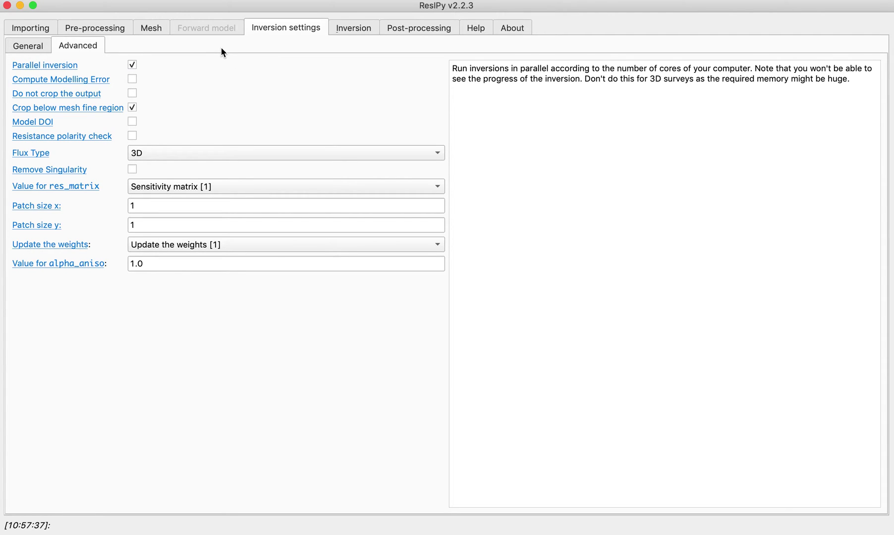
click(356, 29)
click(28, 55)
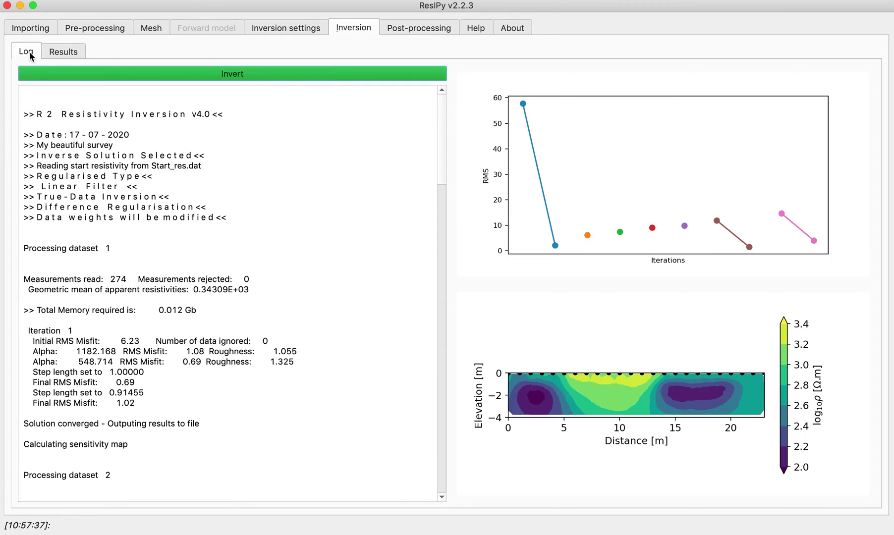
click(233, 78)
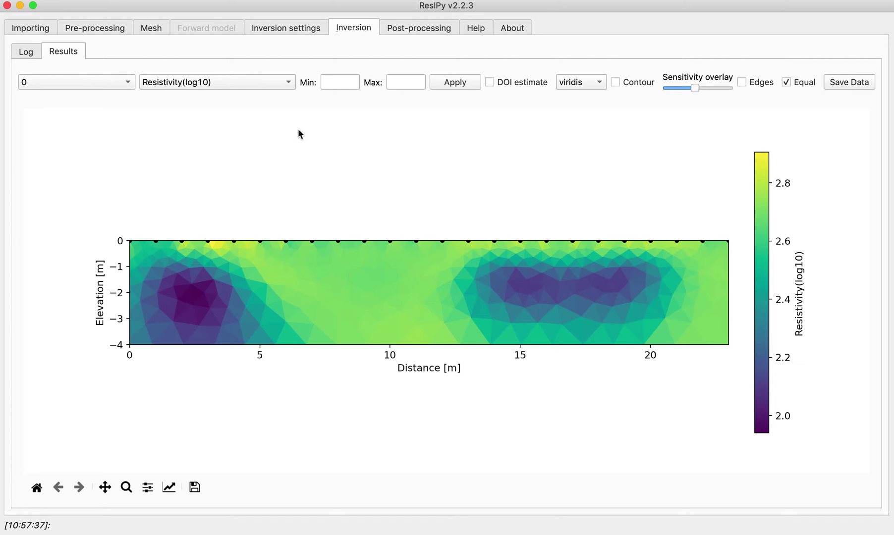
Browse the inverted resistivity sections for time steps 1 and 2.
click(126, 84)
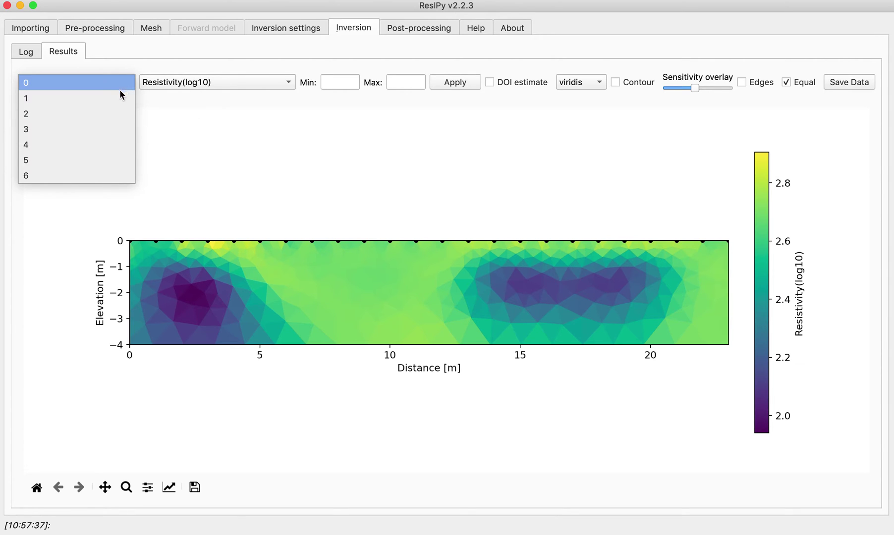
click(69, 88)
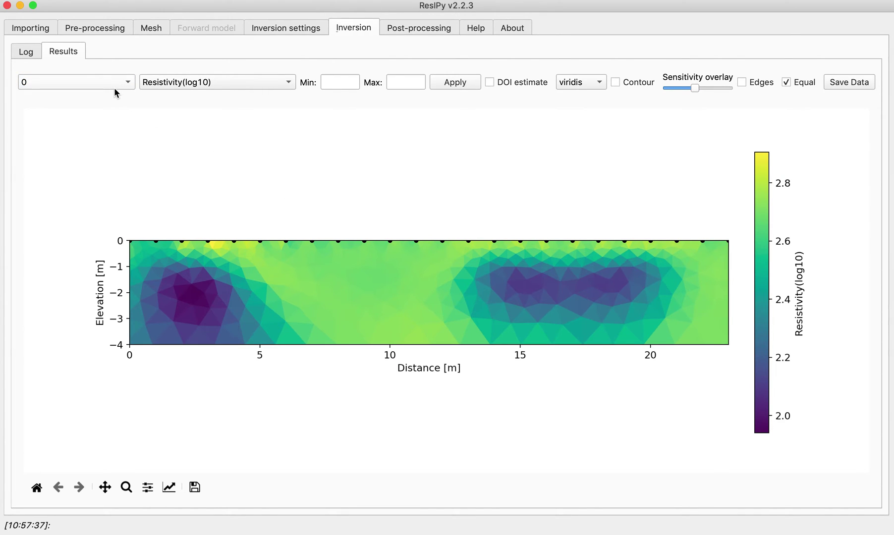
click(115, 85)
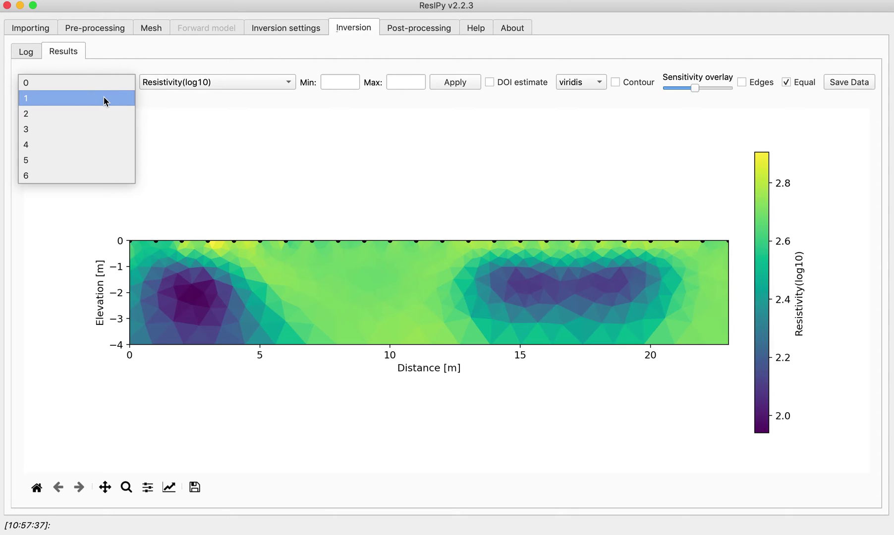
click(104, 99)
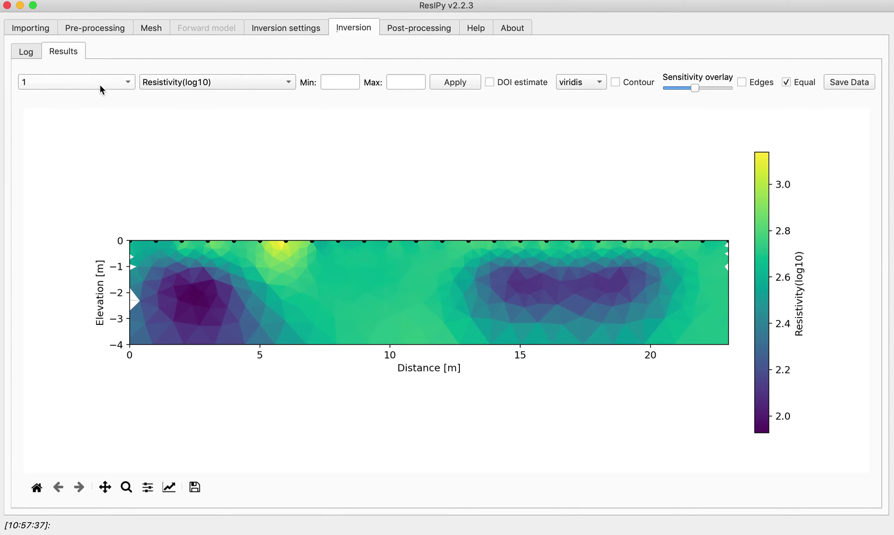
click(100, 85)
click(95, 97)
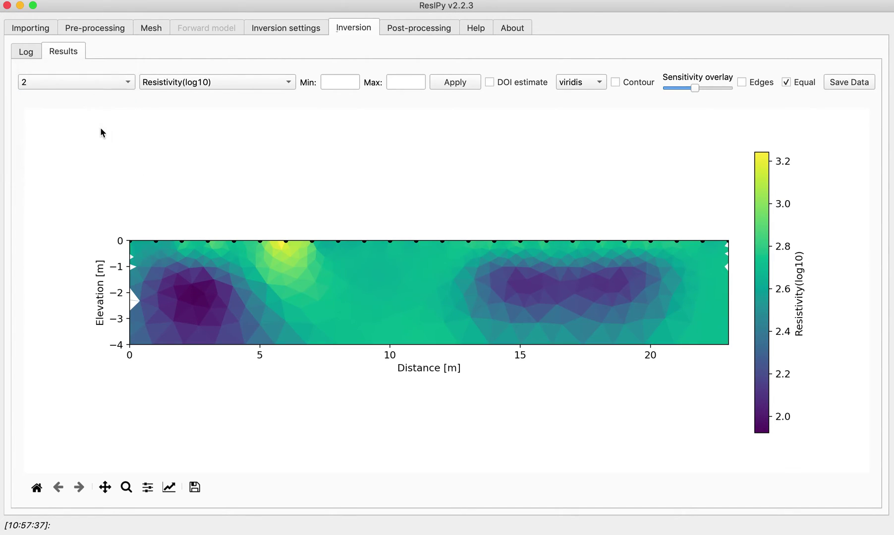
Show the sections for time steps 4 and 5, then return to time step 1.
click(108, 85)
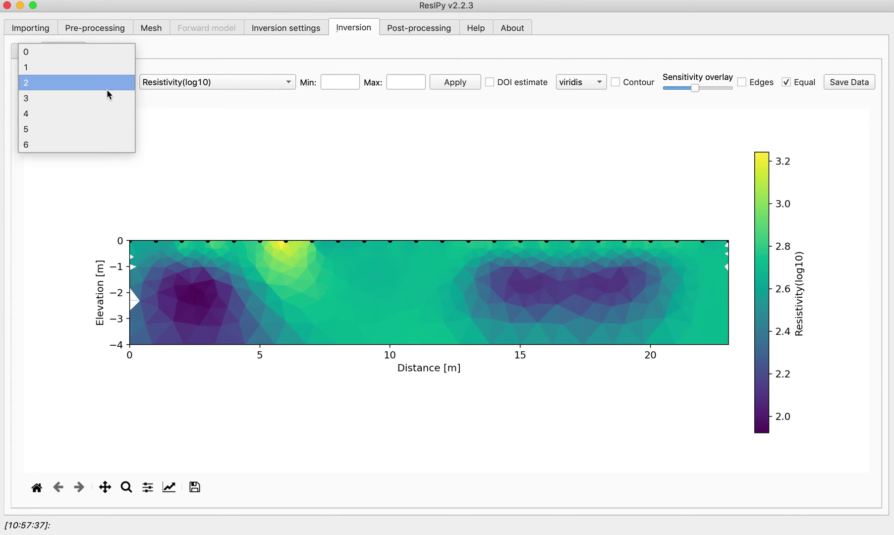
click(84, 113)
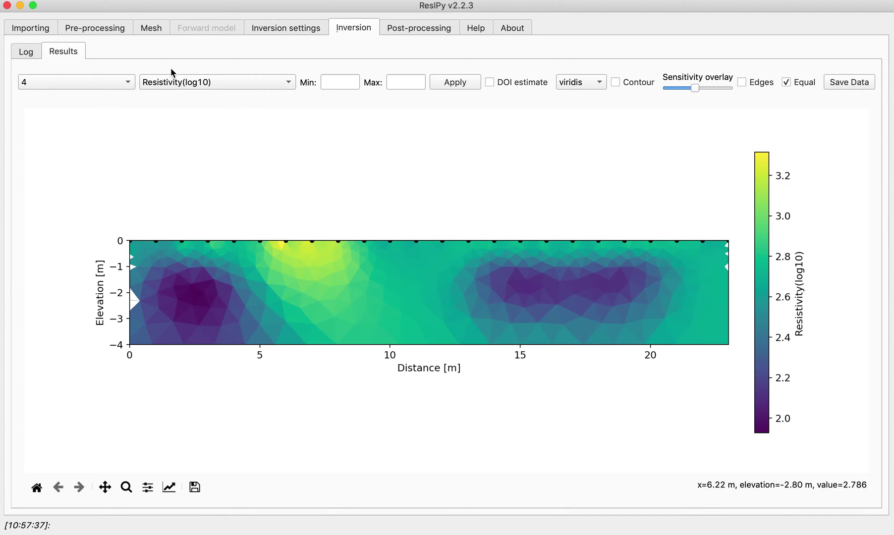
click(125, 87)
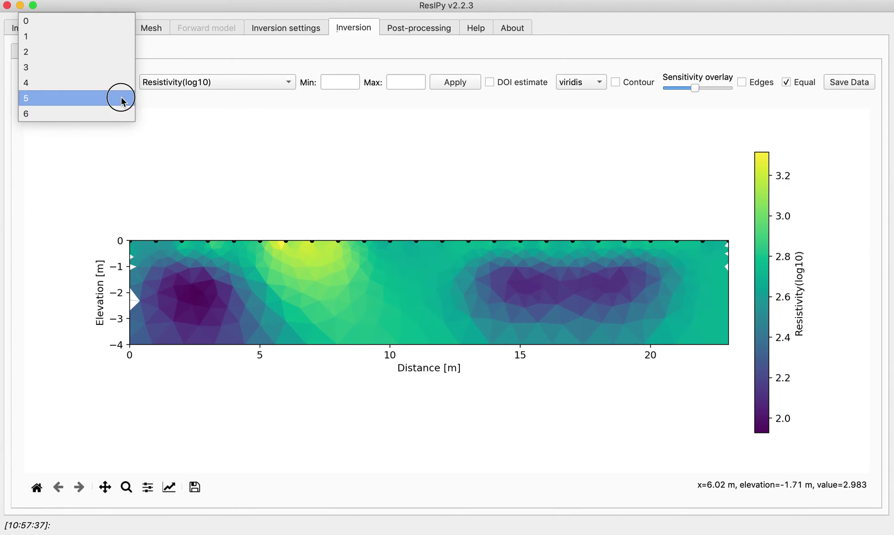
click(124, 95)
click(125, 92)
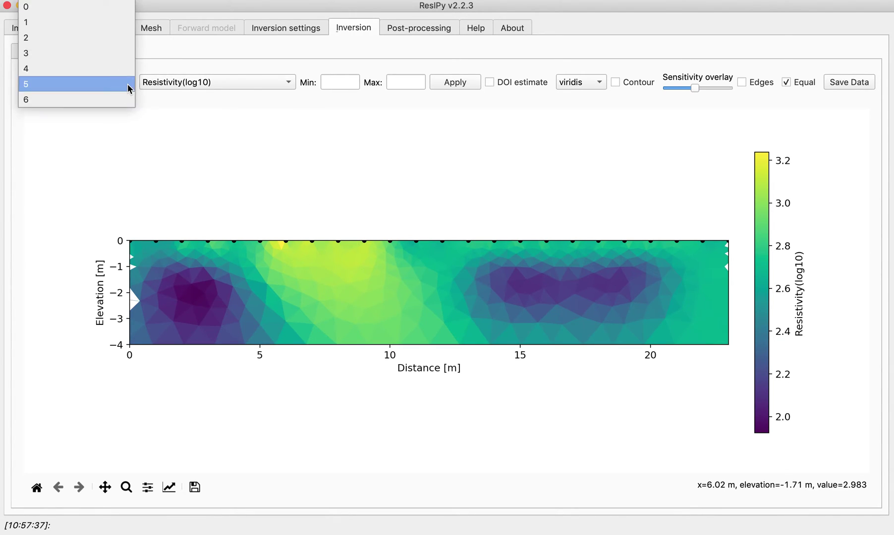
click(62, 22)
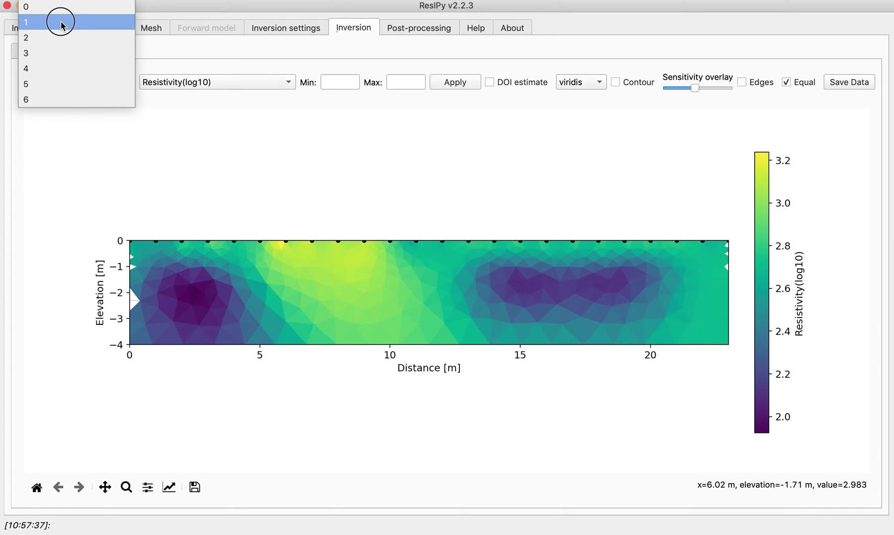
click(256, 85)
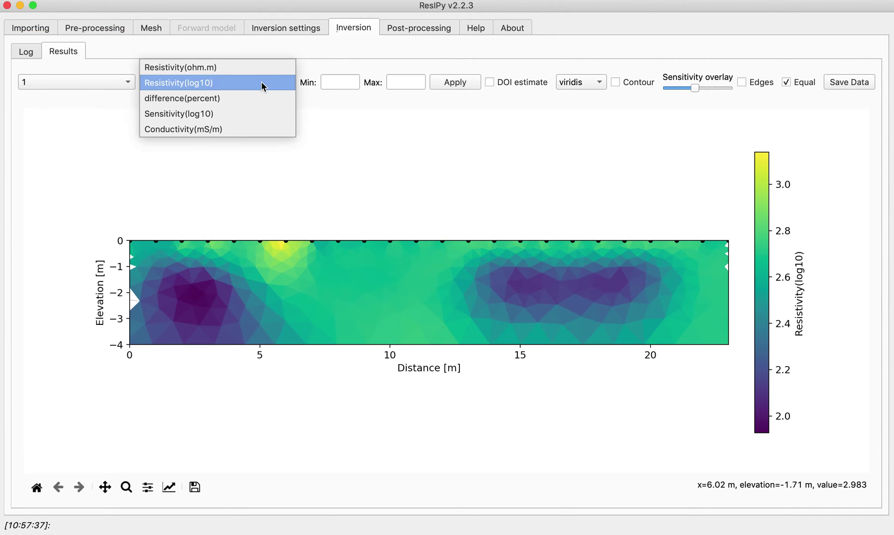
Display difference(percent) and begin entering the colour scale's Max value.
click(196, 99)
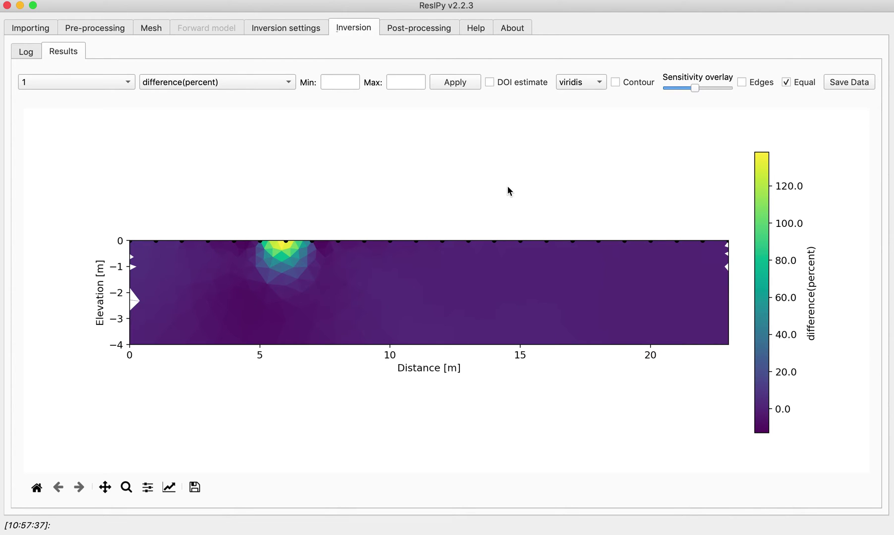
click(409, 84)
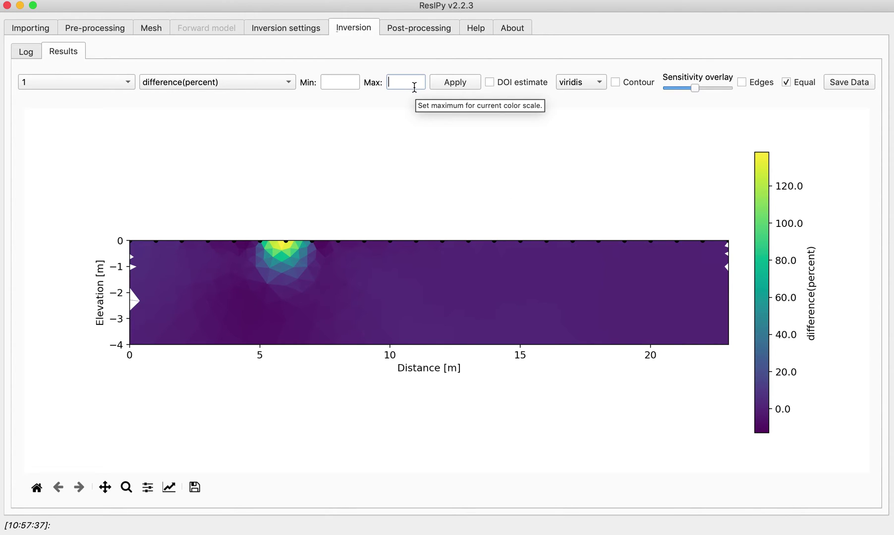
text(150)
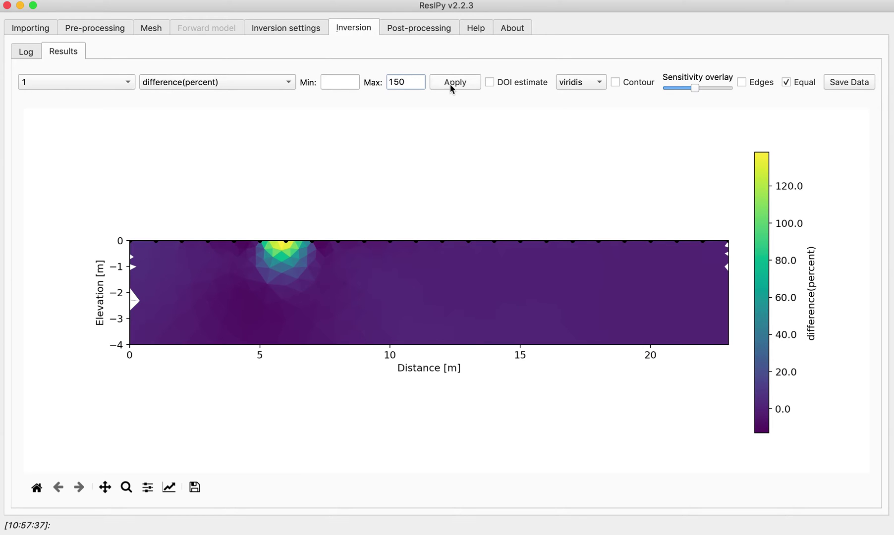
Apply the 150 colour-scale maximum and show time step 2's percent-difference section.
click(452, 85)
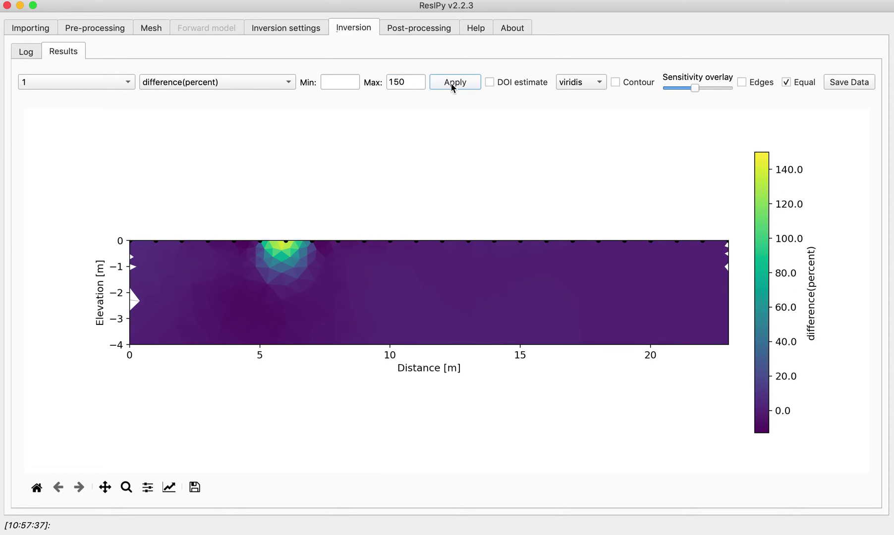
click(125, 81)
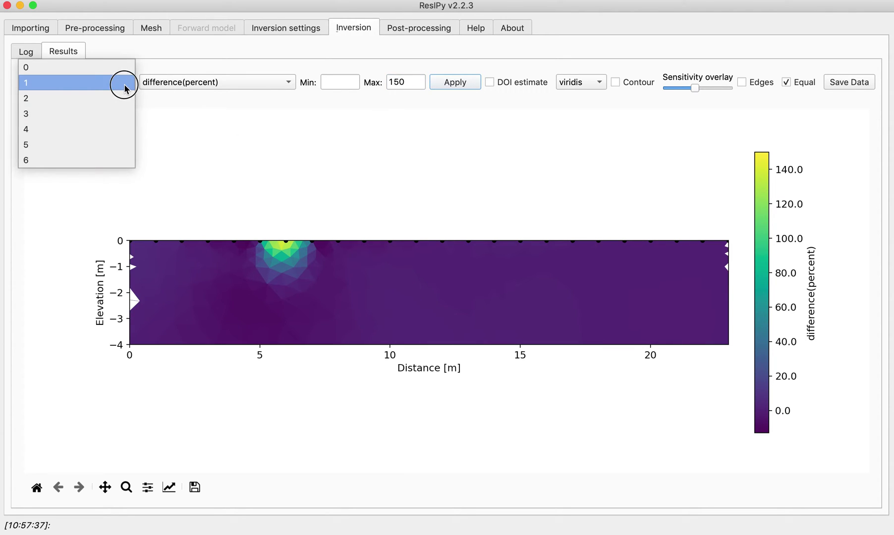
click(117, 99)
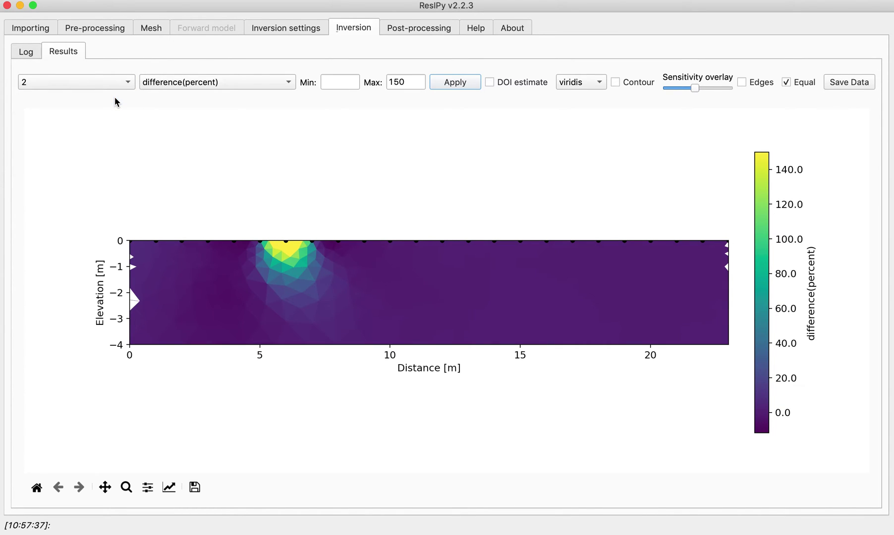
View the percent-difference sections for time steps 3, 4, 5 and 6 in turn.
click(114, 86)
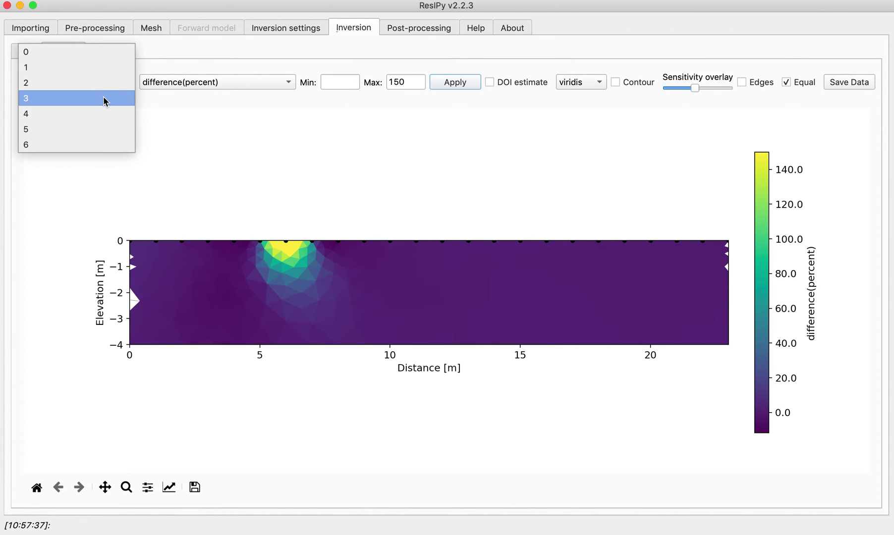
click(105, 99)
click(101, 84)
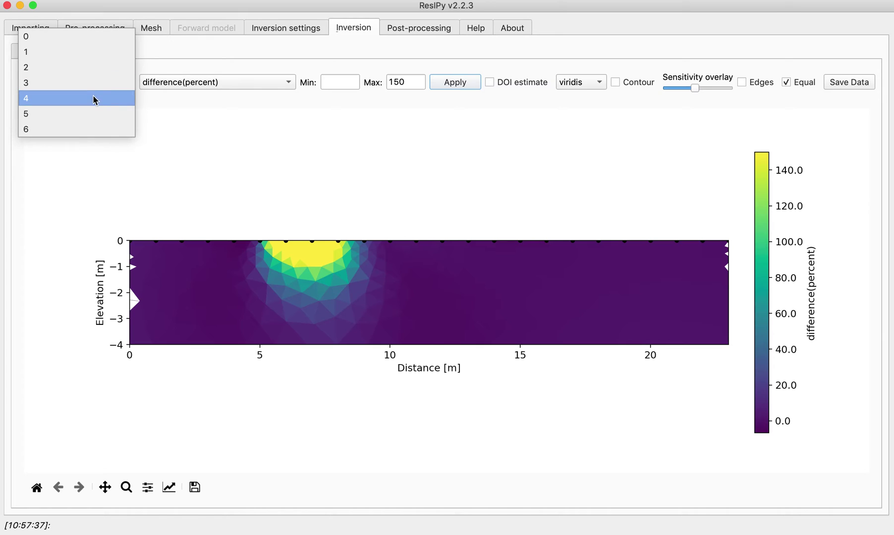
click(93, 99)
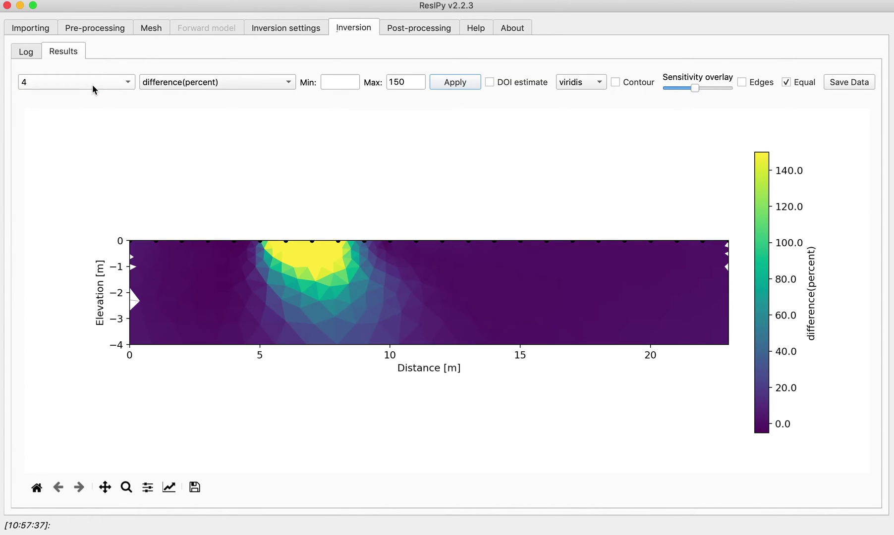
click(93, 85)
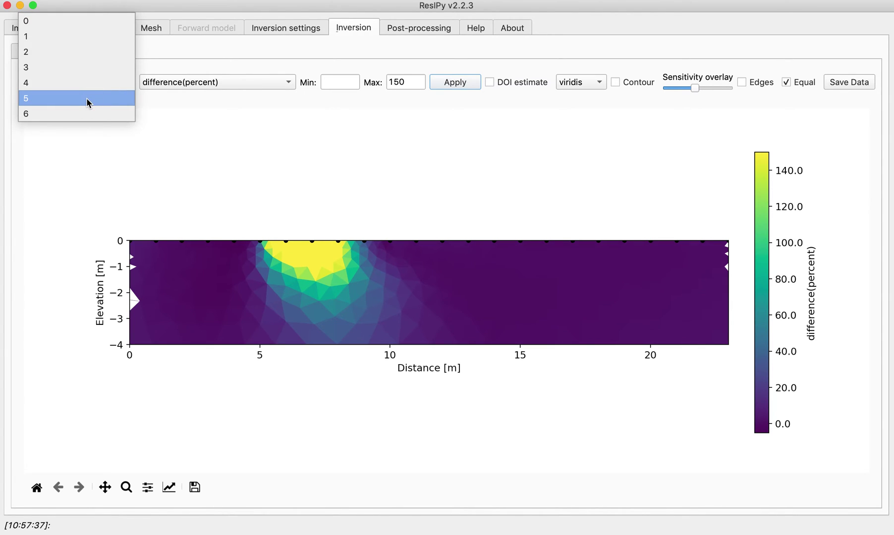
click(88, 98)
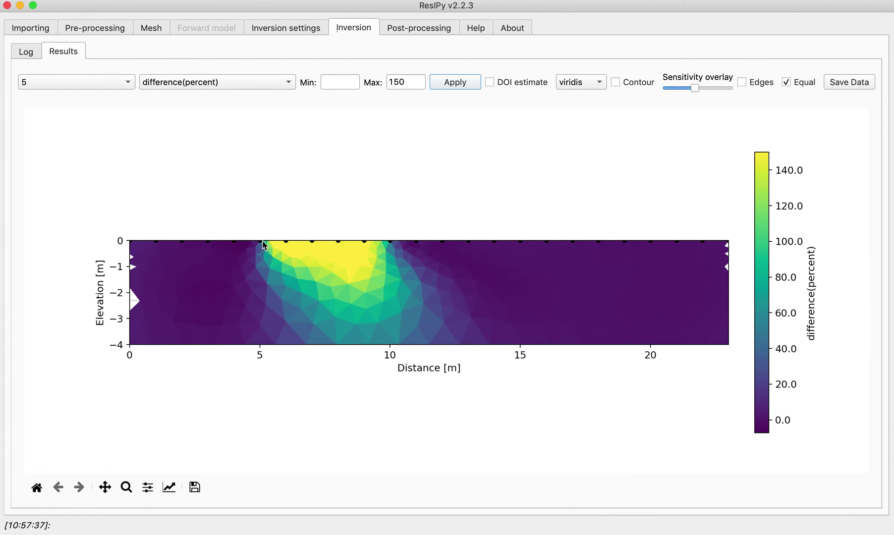
click(51, 80)
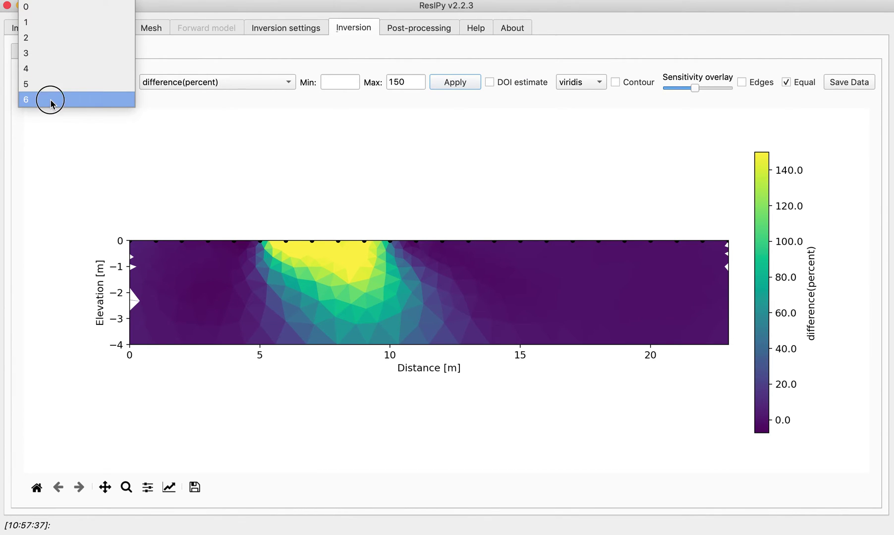
click(51, 101)
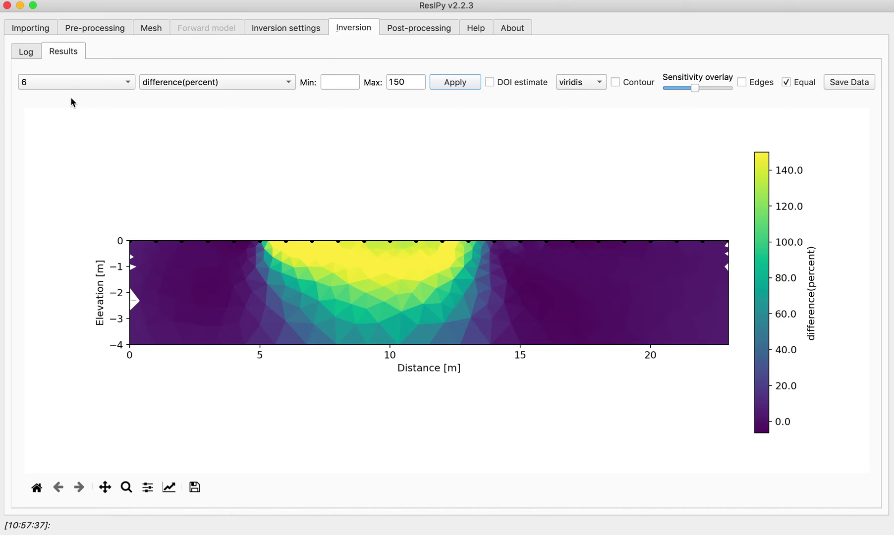
Draw the section as filled contours and view time steps 1 and 2.
click(618, 86)
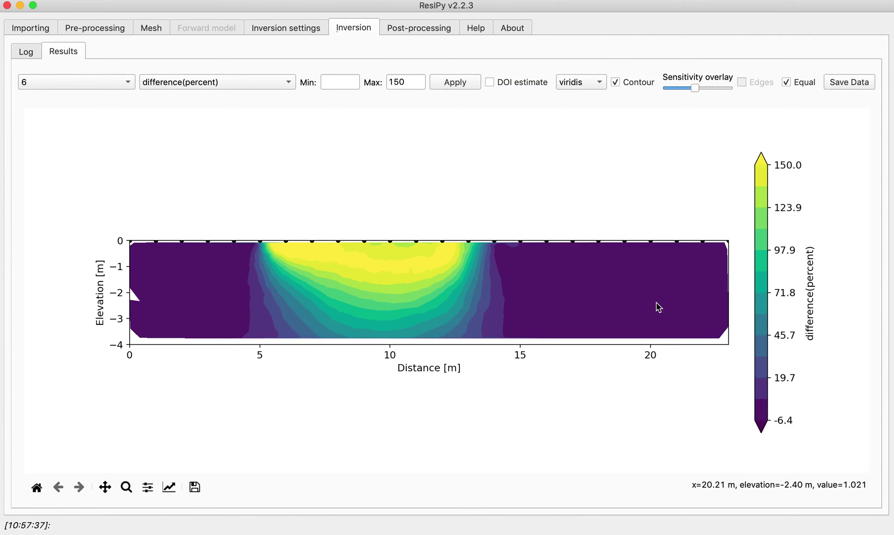
click(104, 80)
click(72, 22)
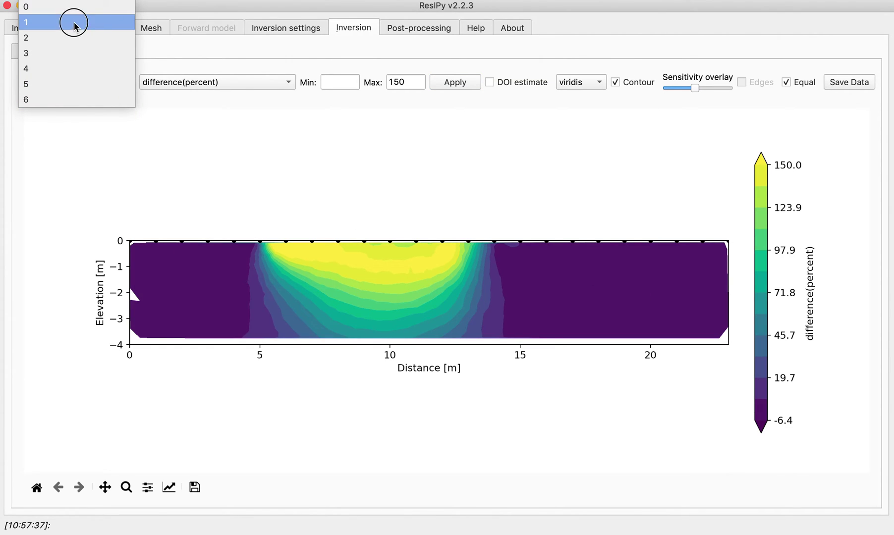
click(84, 84)
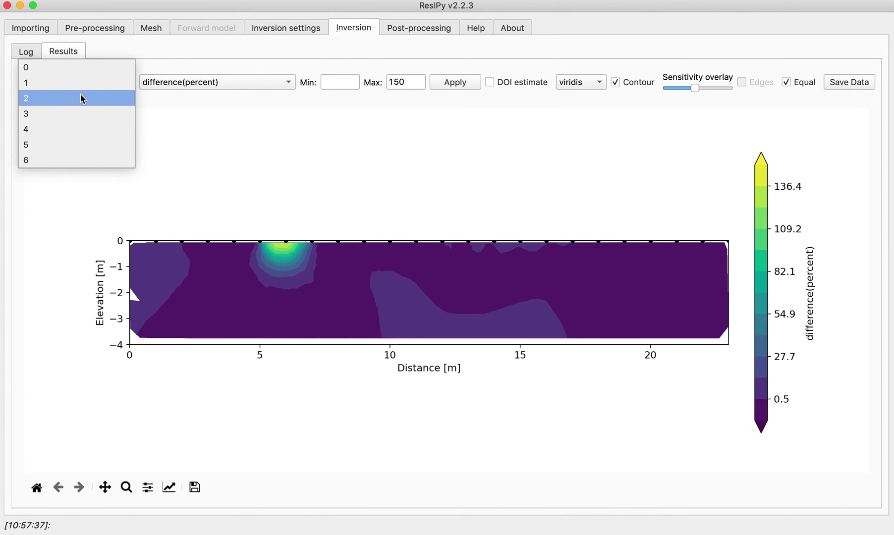
click(81, 97)
Show the contoured percent-difference sections of datasets 3, 4, 5 and 6 in turn.
click(77, 81)
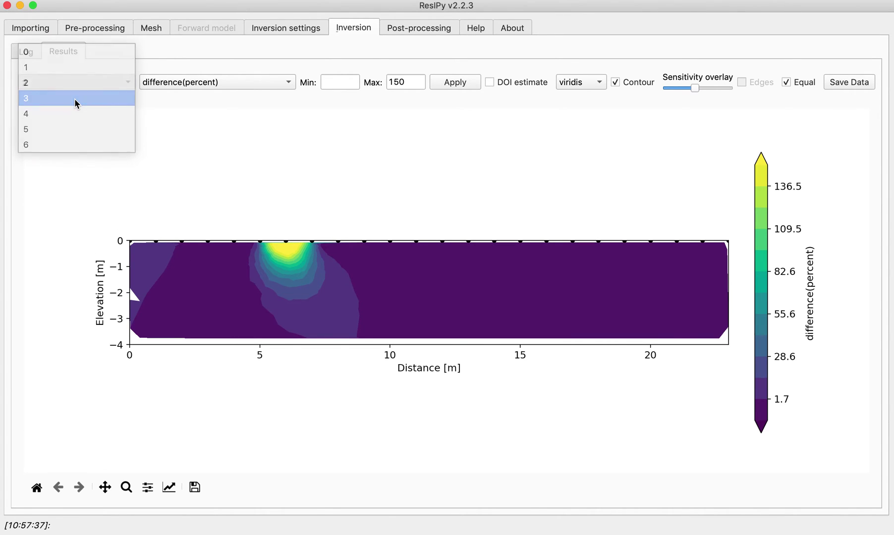
click(75, 100)
click(75, 84)
click(73, 102)
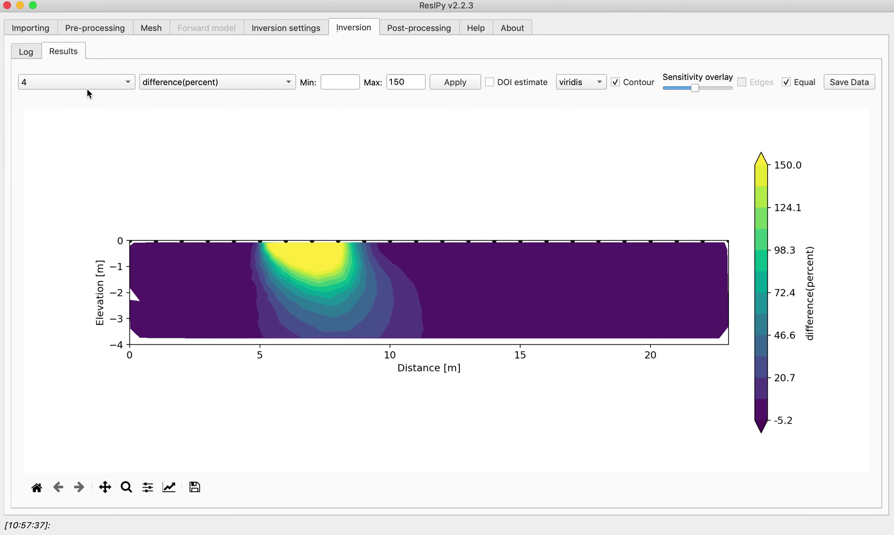
click(85, 85)
click(80, 103)
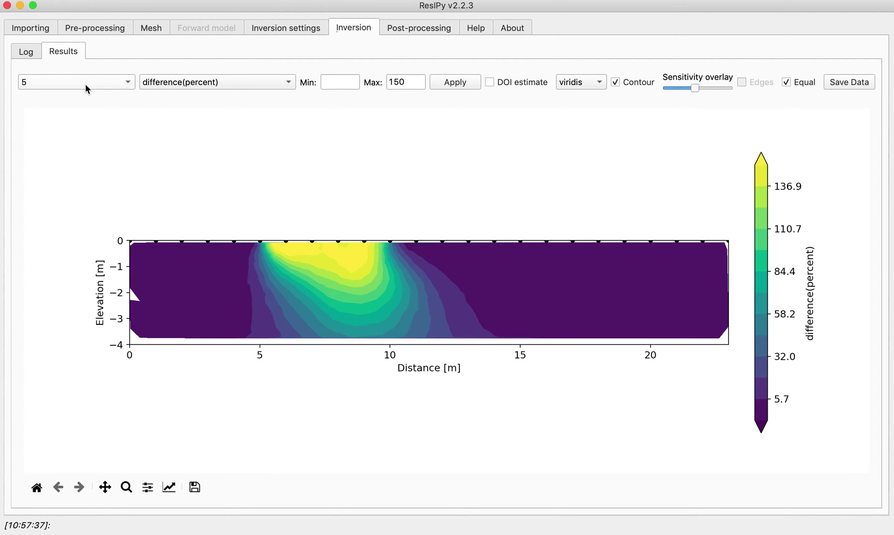
click(88, 86)
click(82, 101)
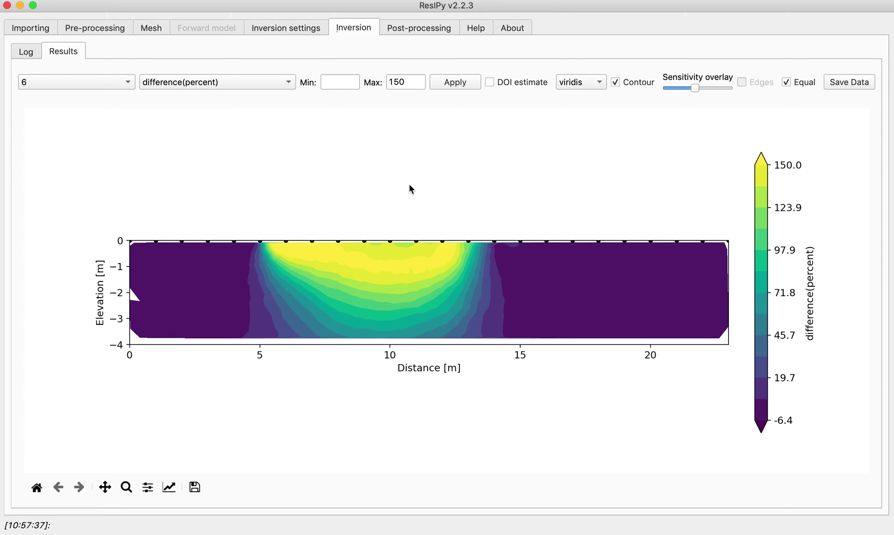
Keep the viridis colour scale, overlay the DOI line on dataset 6, then go to Post-processing.
click(590, 84)
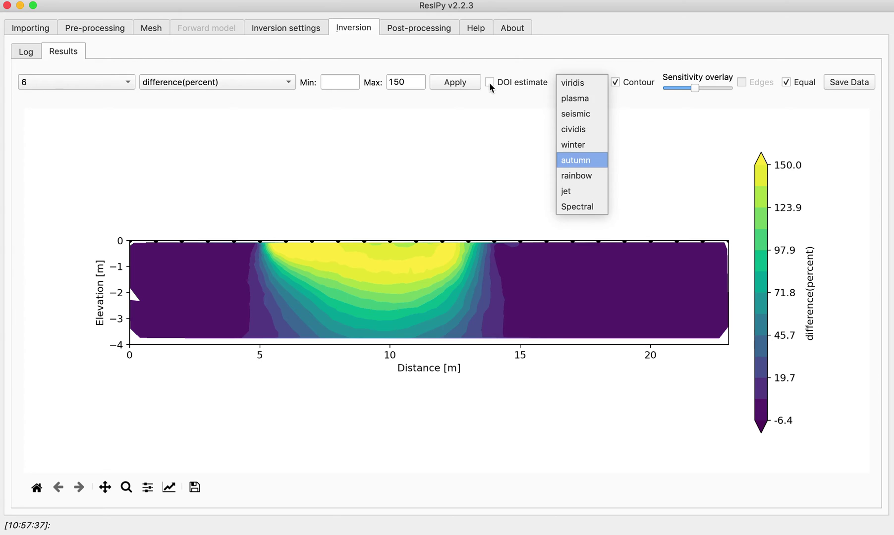
click(490, 83)
click(490, 82)
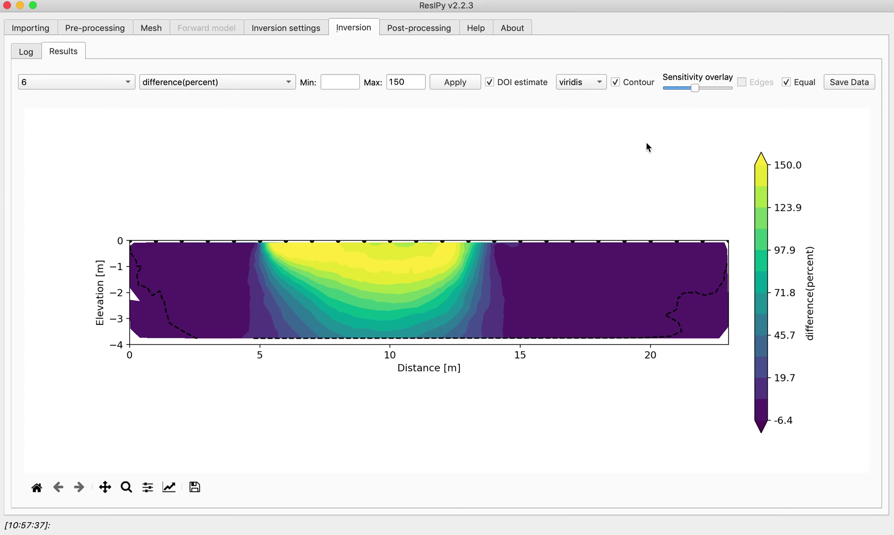
click(418, 31)
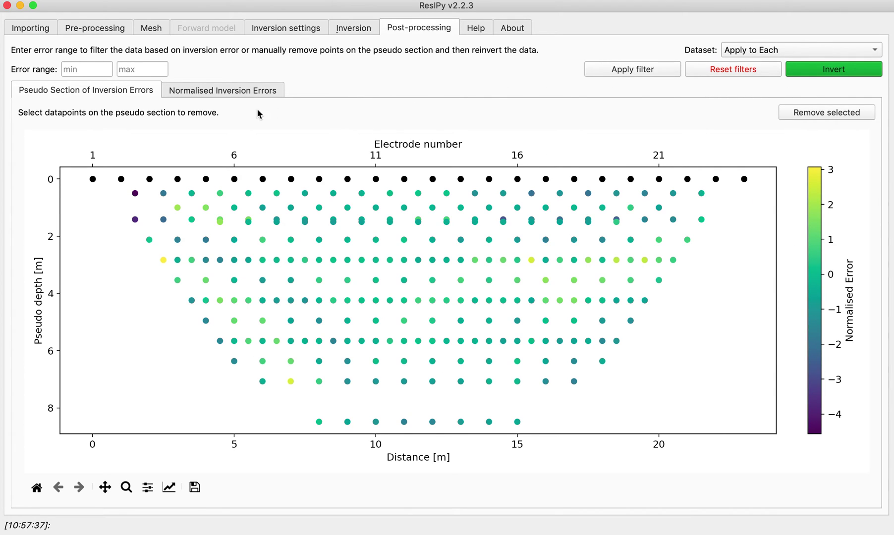
Plot the normalised inversion errors for datasets 1, 3 and 5 in turn.
click(201, 96)
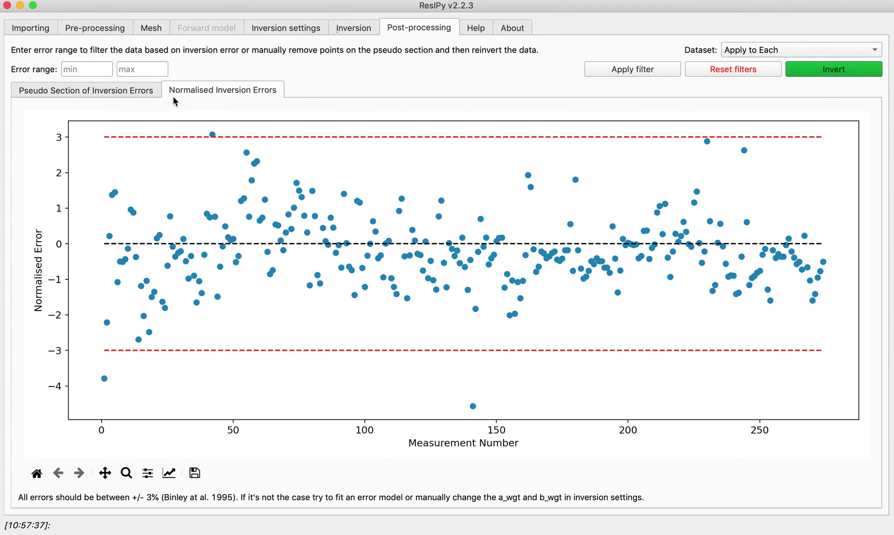
click(744, 52)
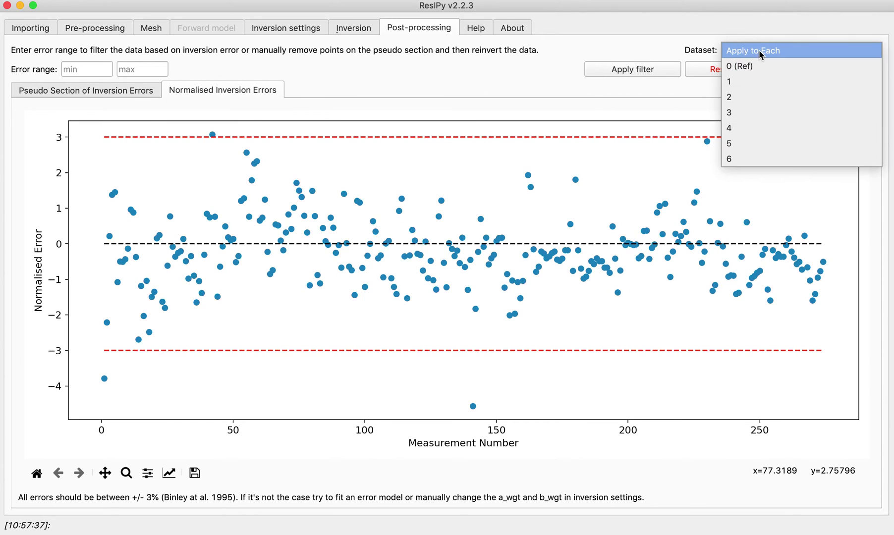
click(743, 86)
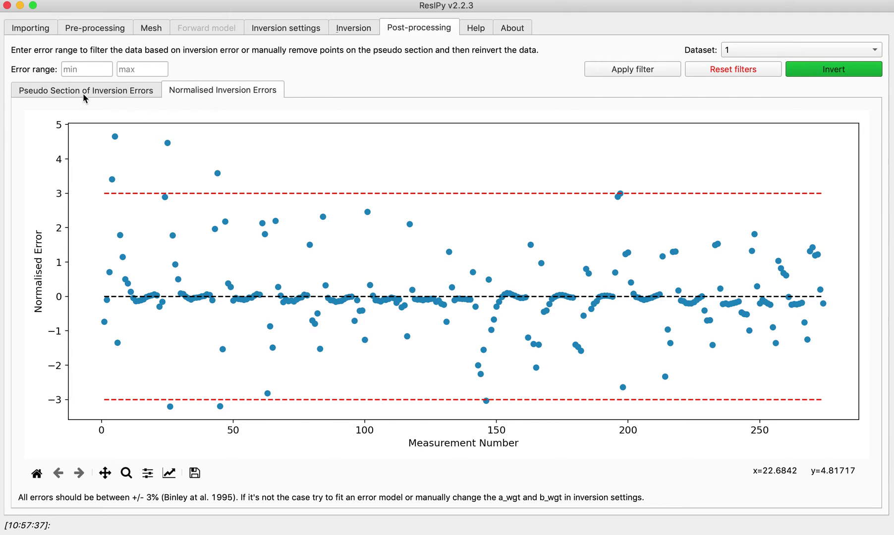
click(738, 55)
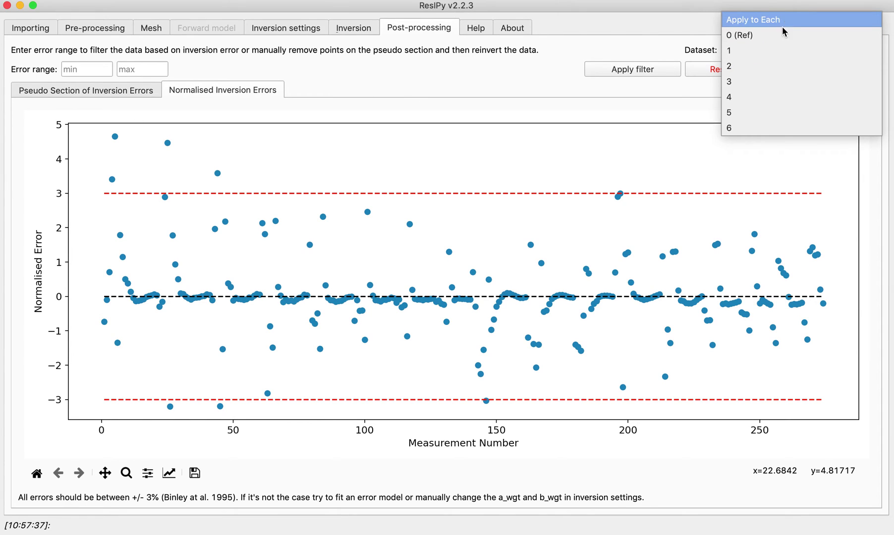
click(750, 87)
click(746, 52)
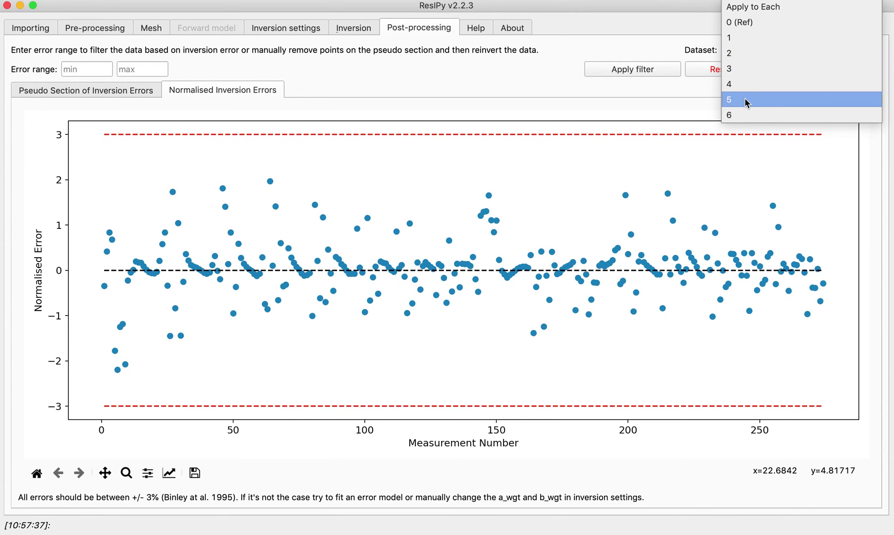
click(747, 100)
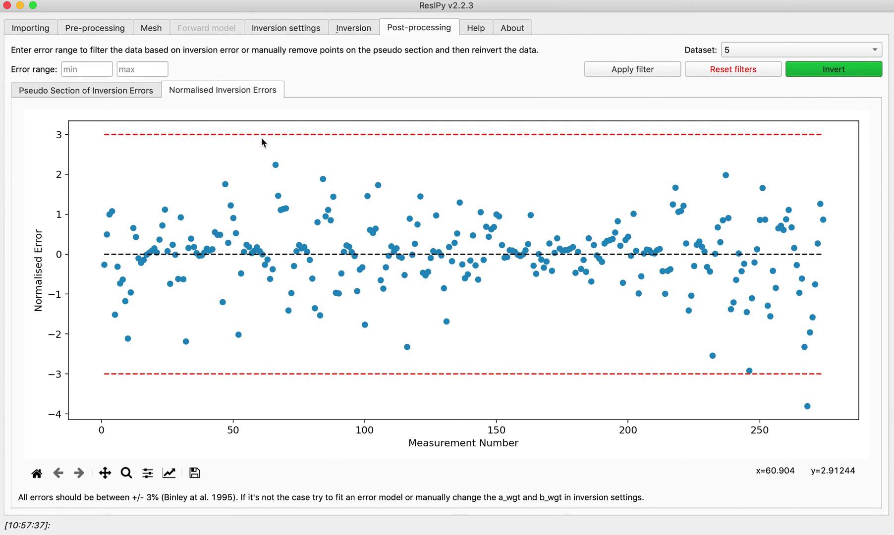
click(780, 51)
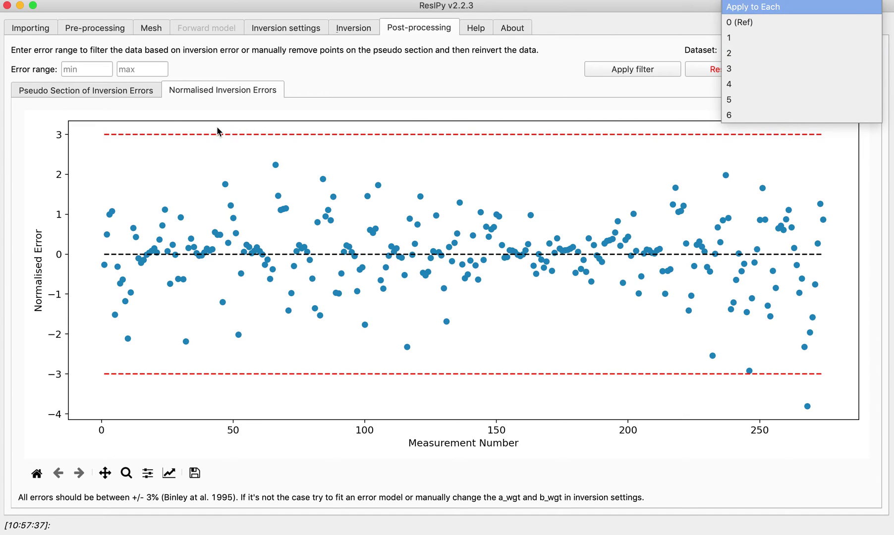
Filter each dataset to normalised errors between -3 and 3.
click(139, 74)
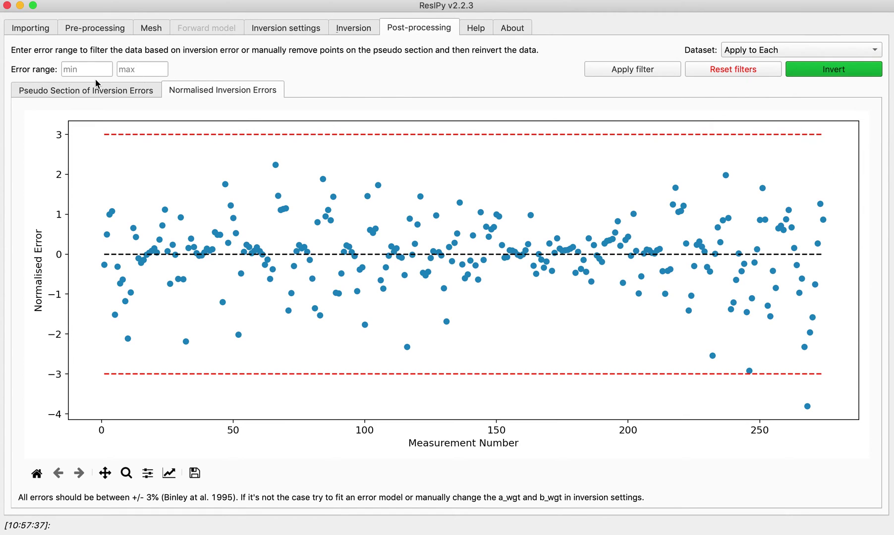
click(95, 72)
click(132, 71)
click(625, 72)
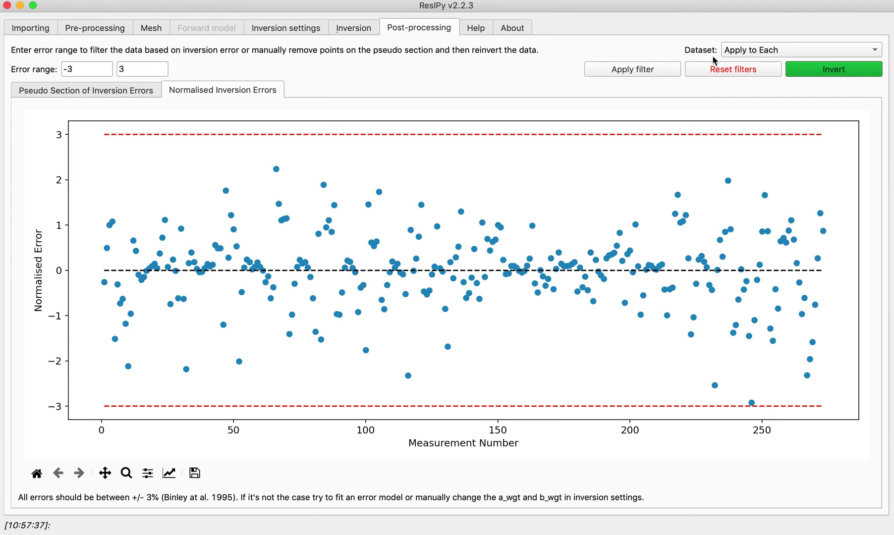
Check the filtered errors of datasets 0, 1 and 3.
click(738, 52)
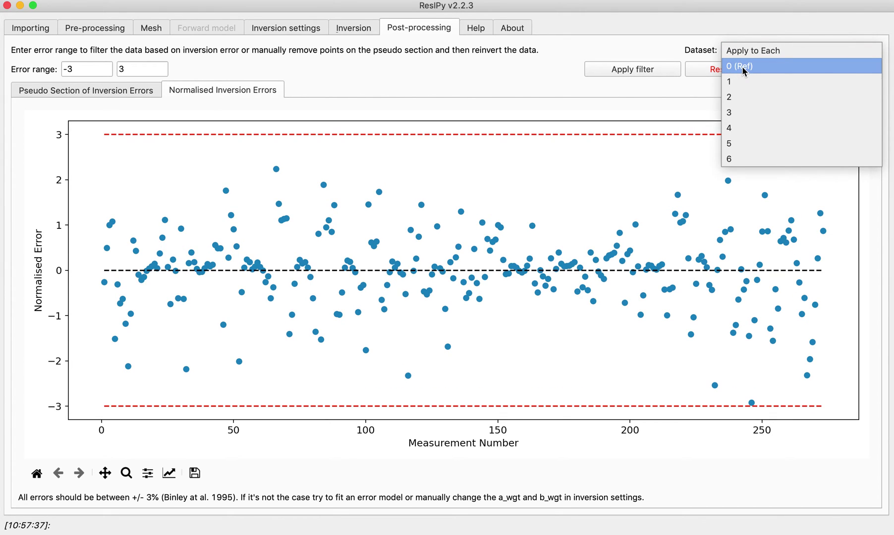
click(757, 66)
click(759, 53)
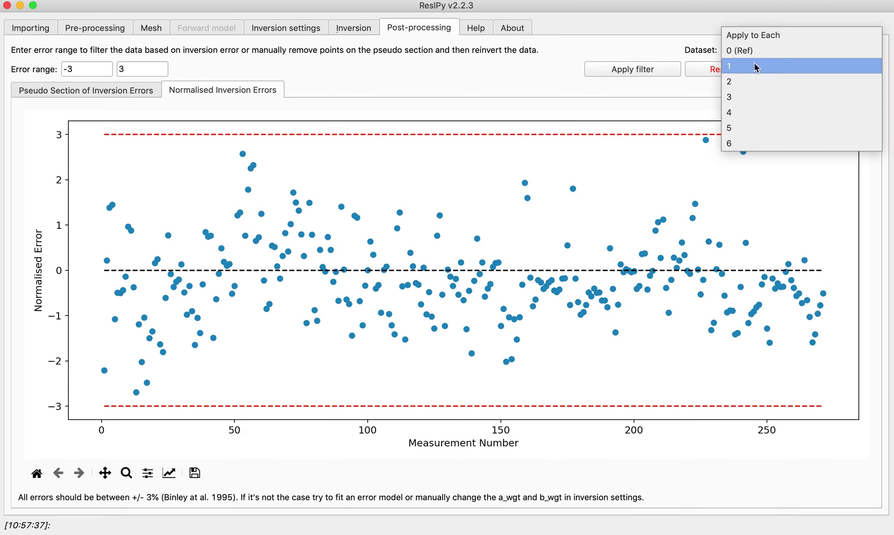
click(750, 67)
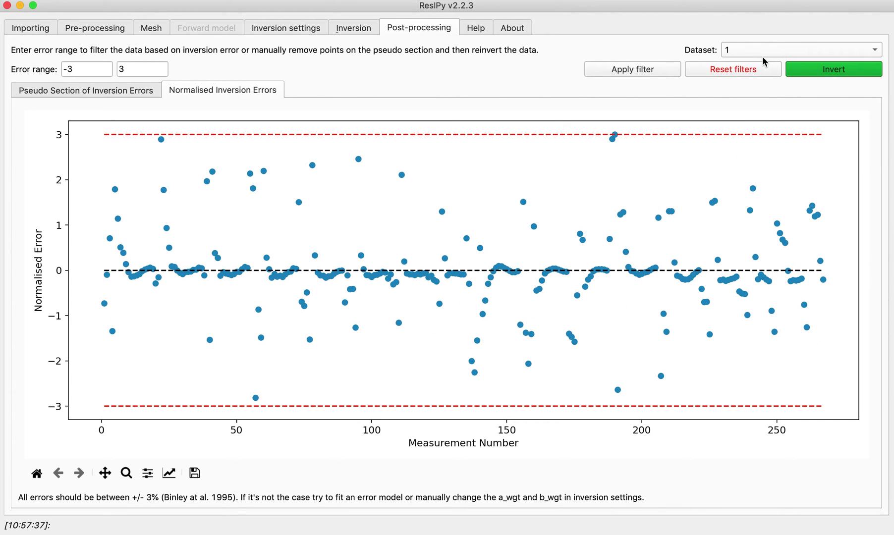
click(763, 52)
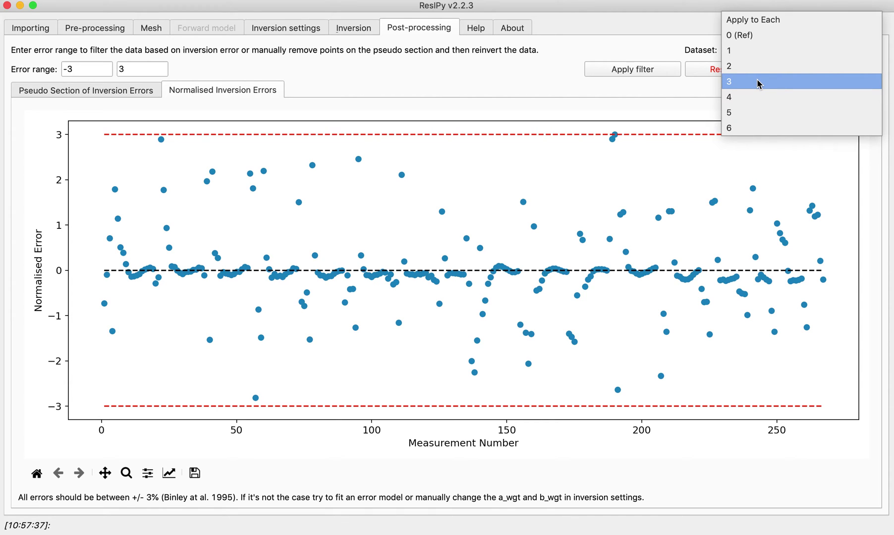
click(759, 82)
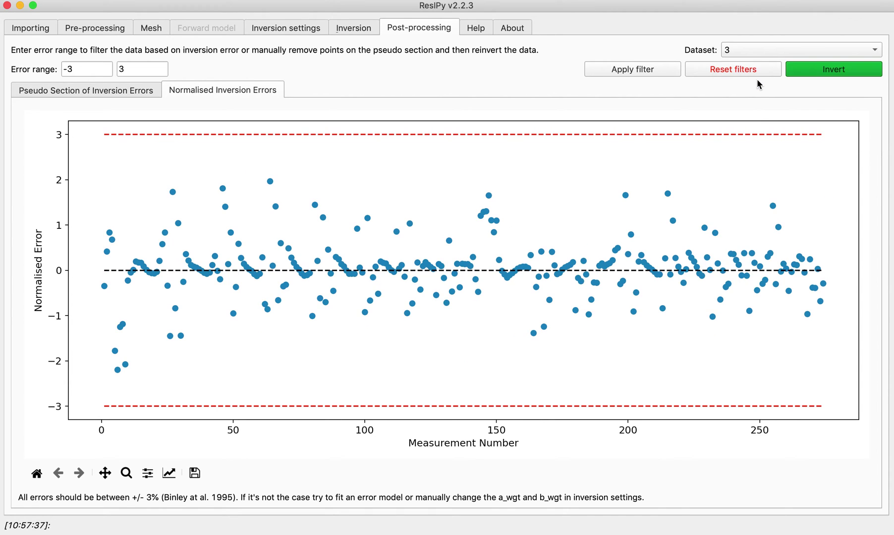
Re-run the inversion on the filtered data and plot resistivity in ohm.m instead of log10.
click(833, 74)
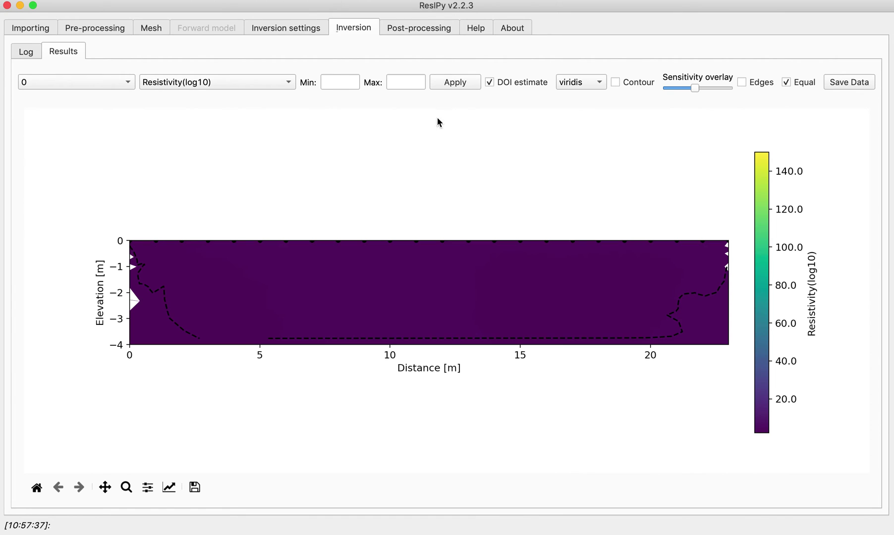
click(175, 84)
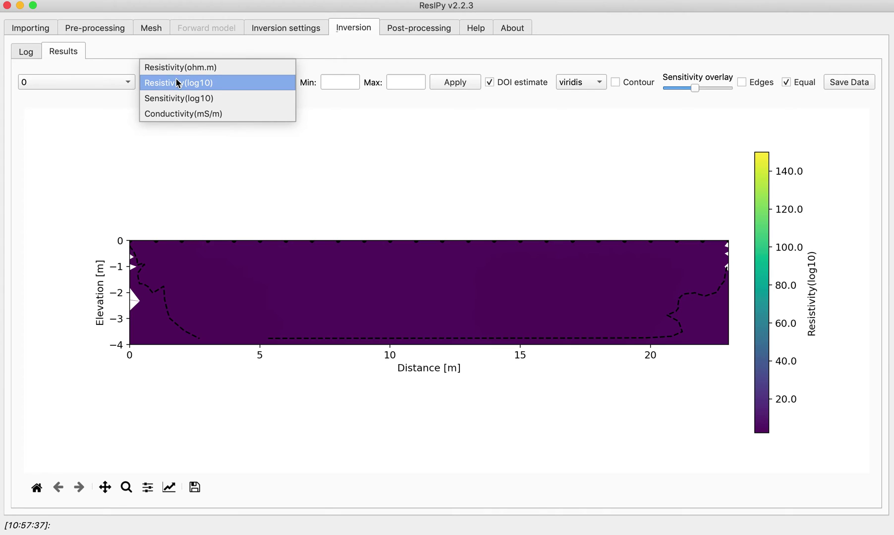
click(189, 72)
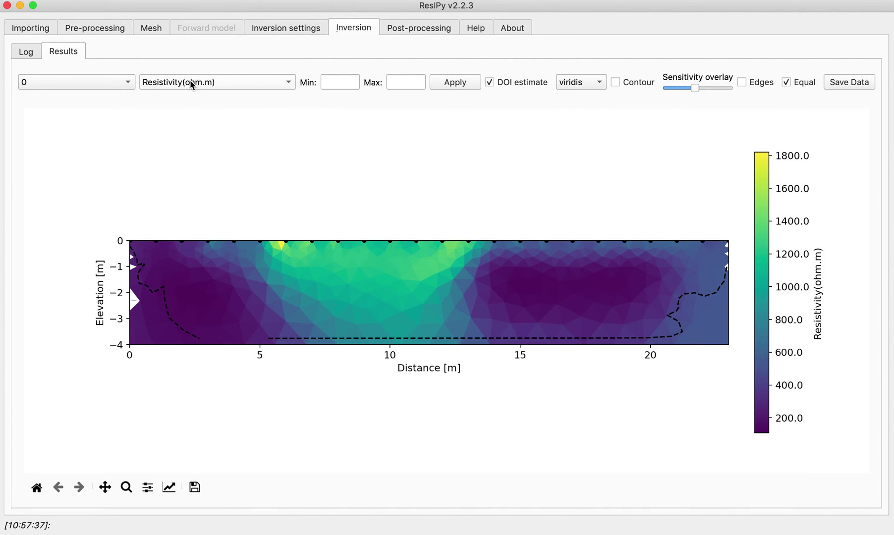
Display dataset 1's inverted resistivity section.
click(121, 83)
click(134, 85)
click(94, 83)
click(199, 84)
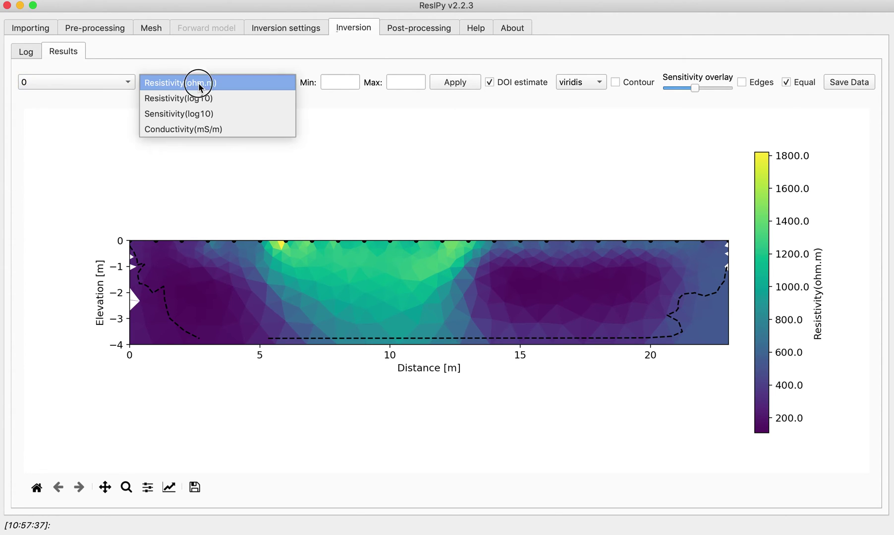
click(116, 84)
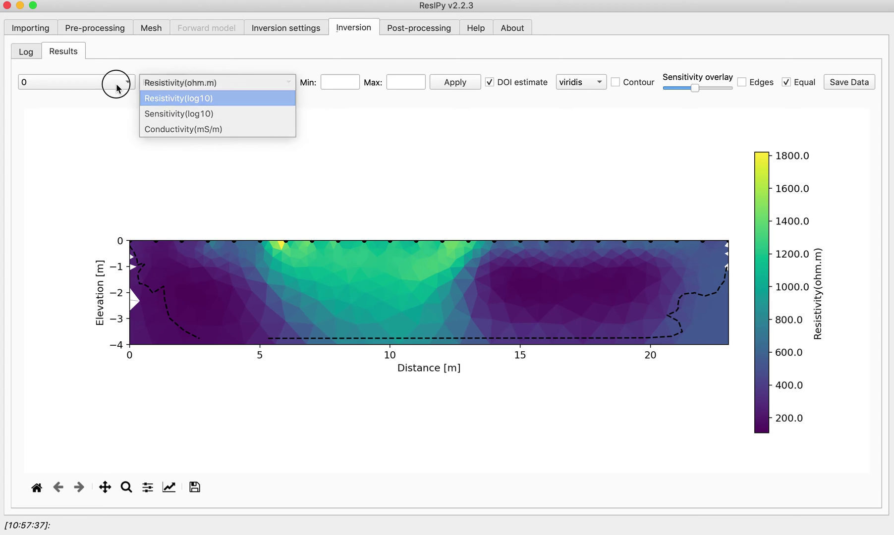
click(81, 99)
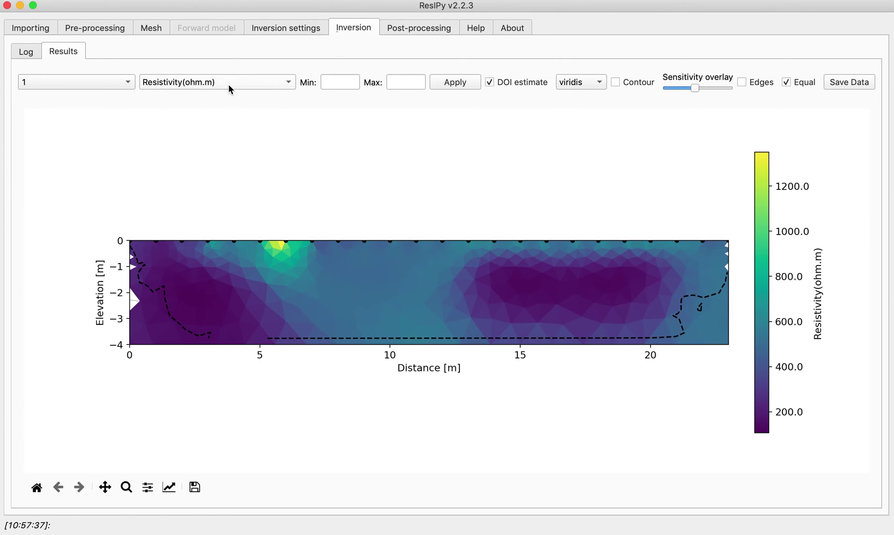